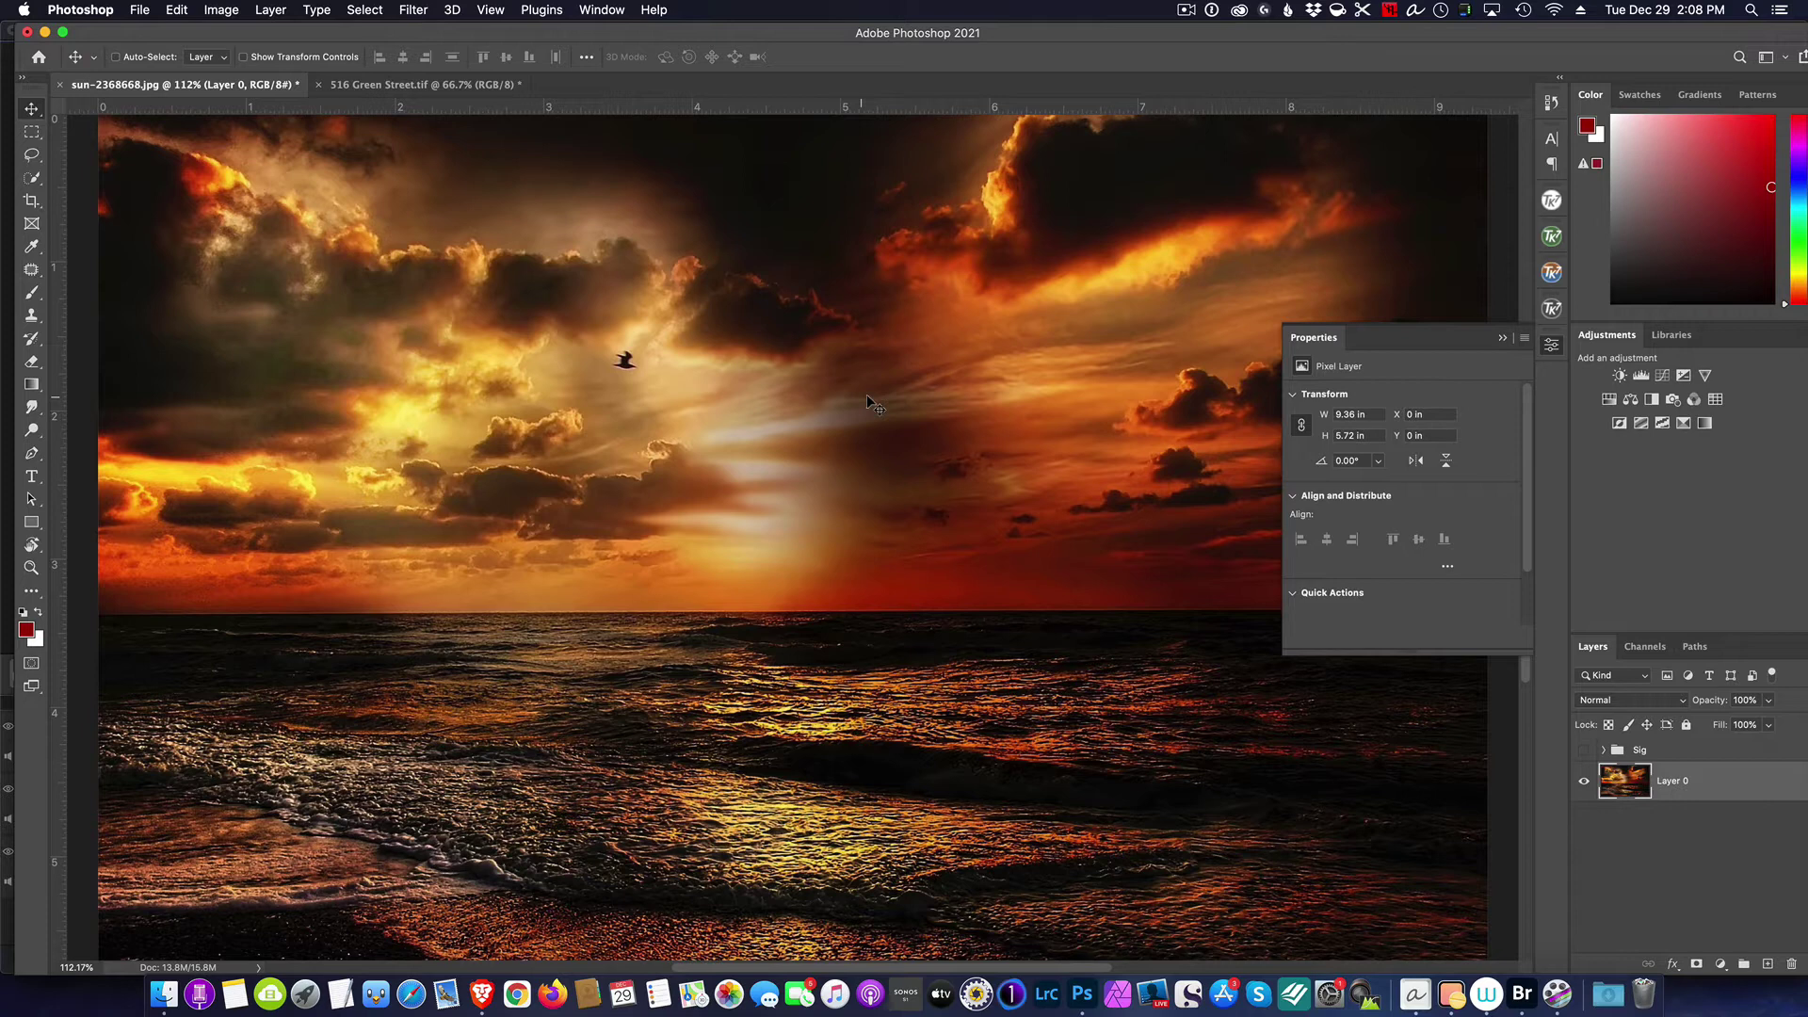
# Step: Collapse the floating Properties panel so the sun-2368668.jpg seascape is fully visible
pyautogui.click(1502, 337)
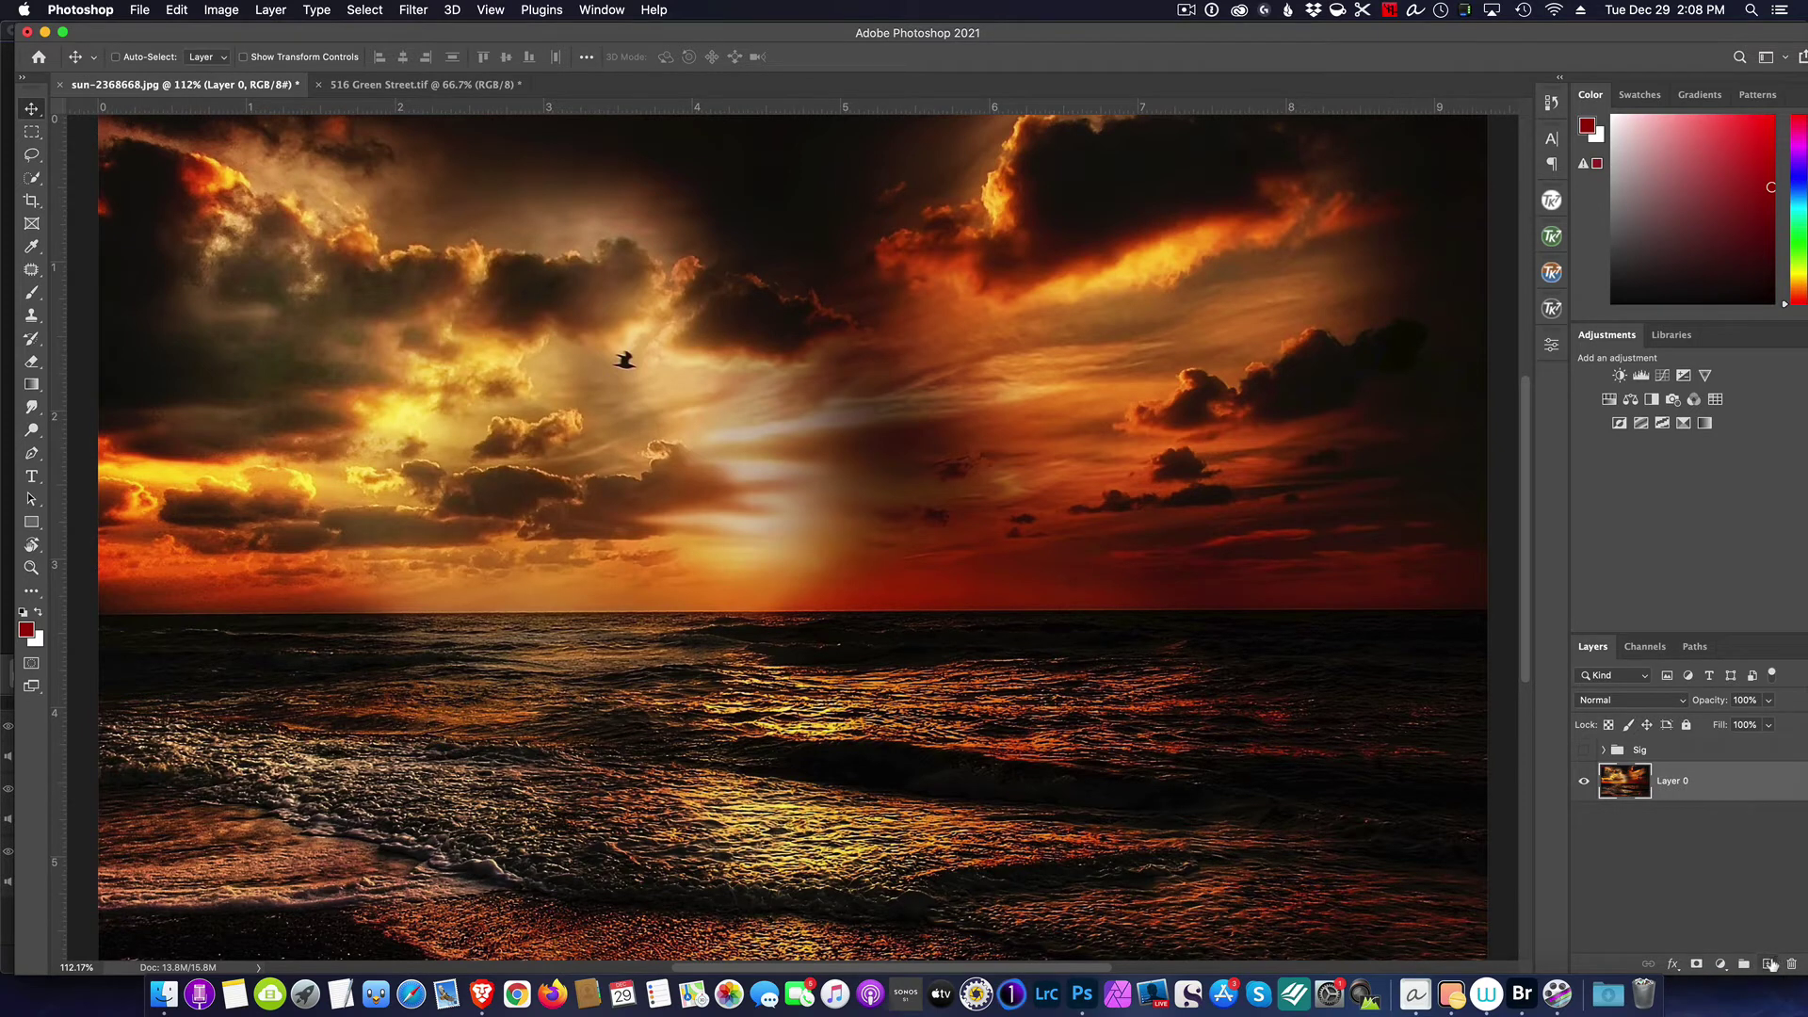
# Step: Add a new layer and draw a tall white rectangle, 2.94 × 4.99 in, across the photo's centre
pyautogui.click(1768, 966)
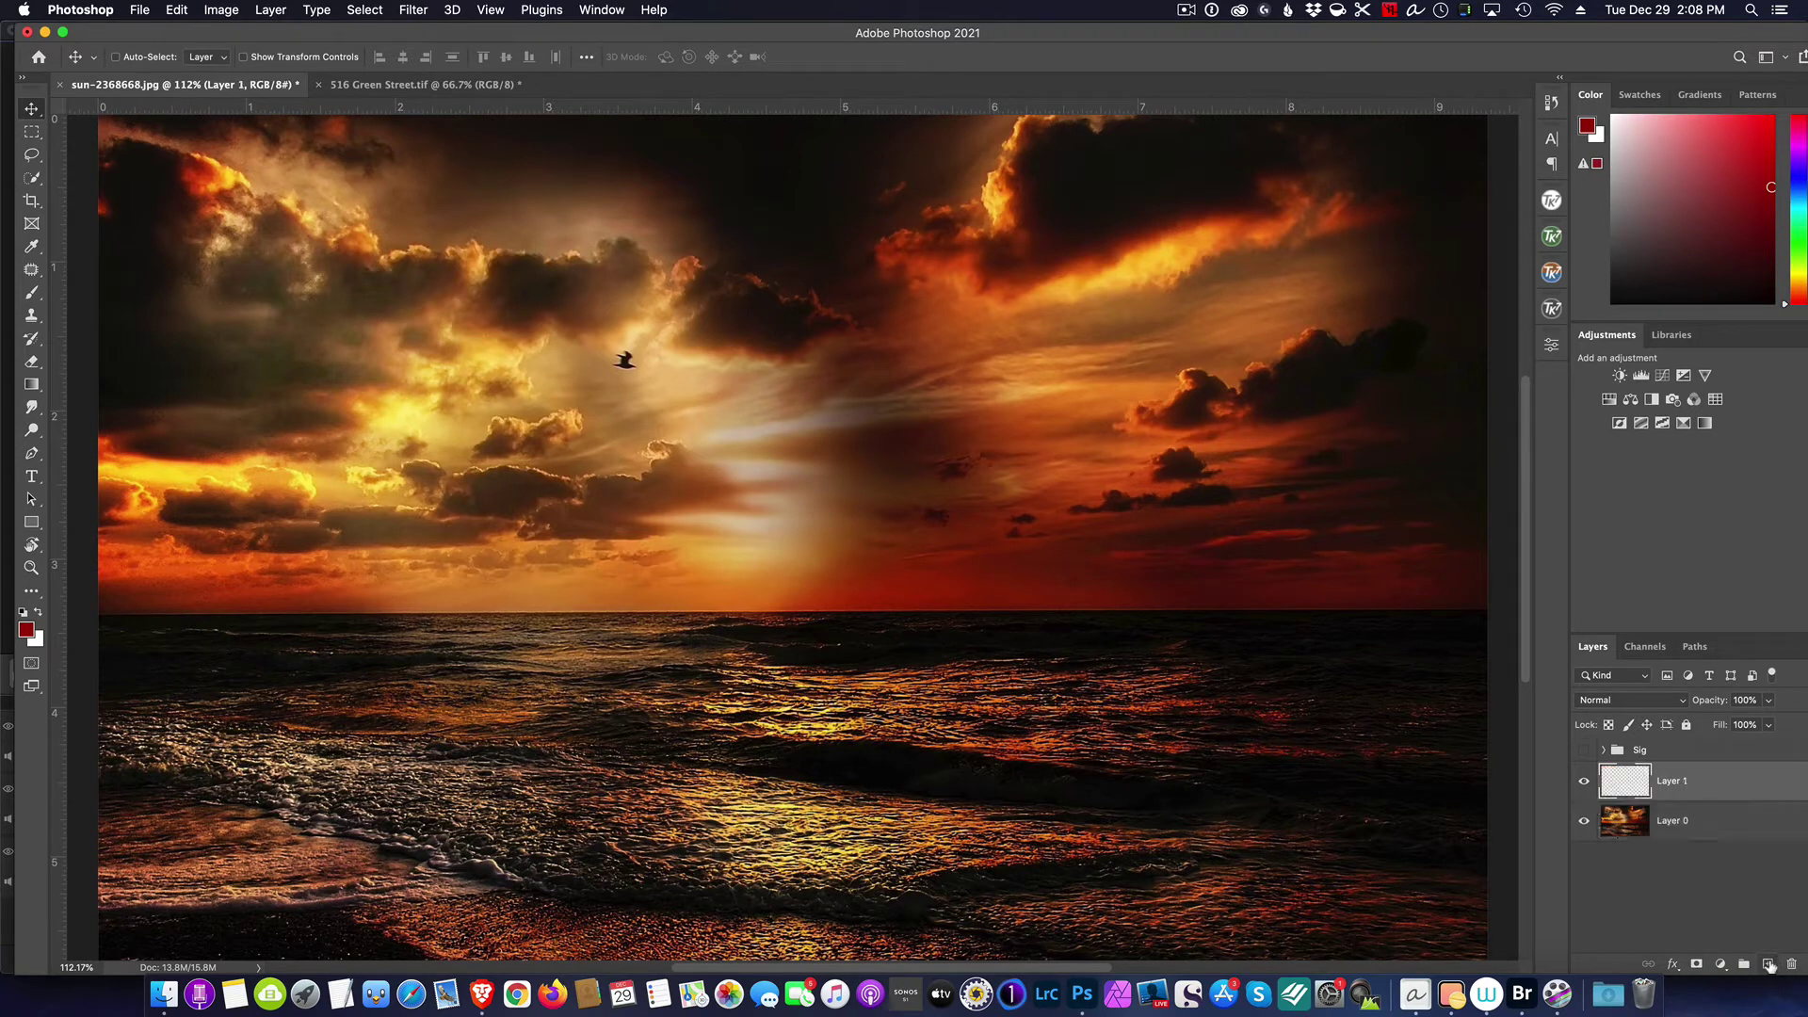
pyautogui.click(42, 529)
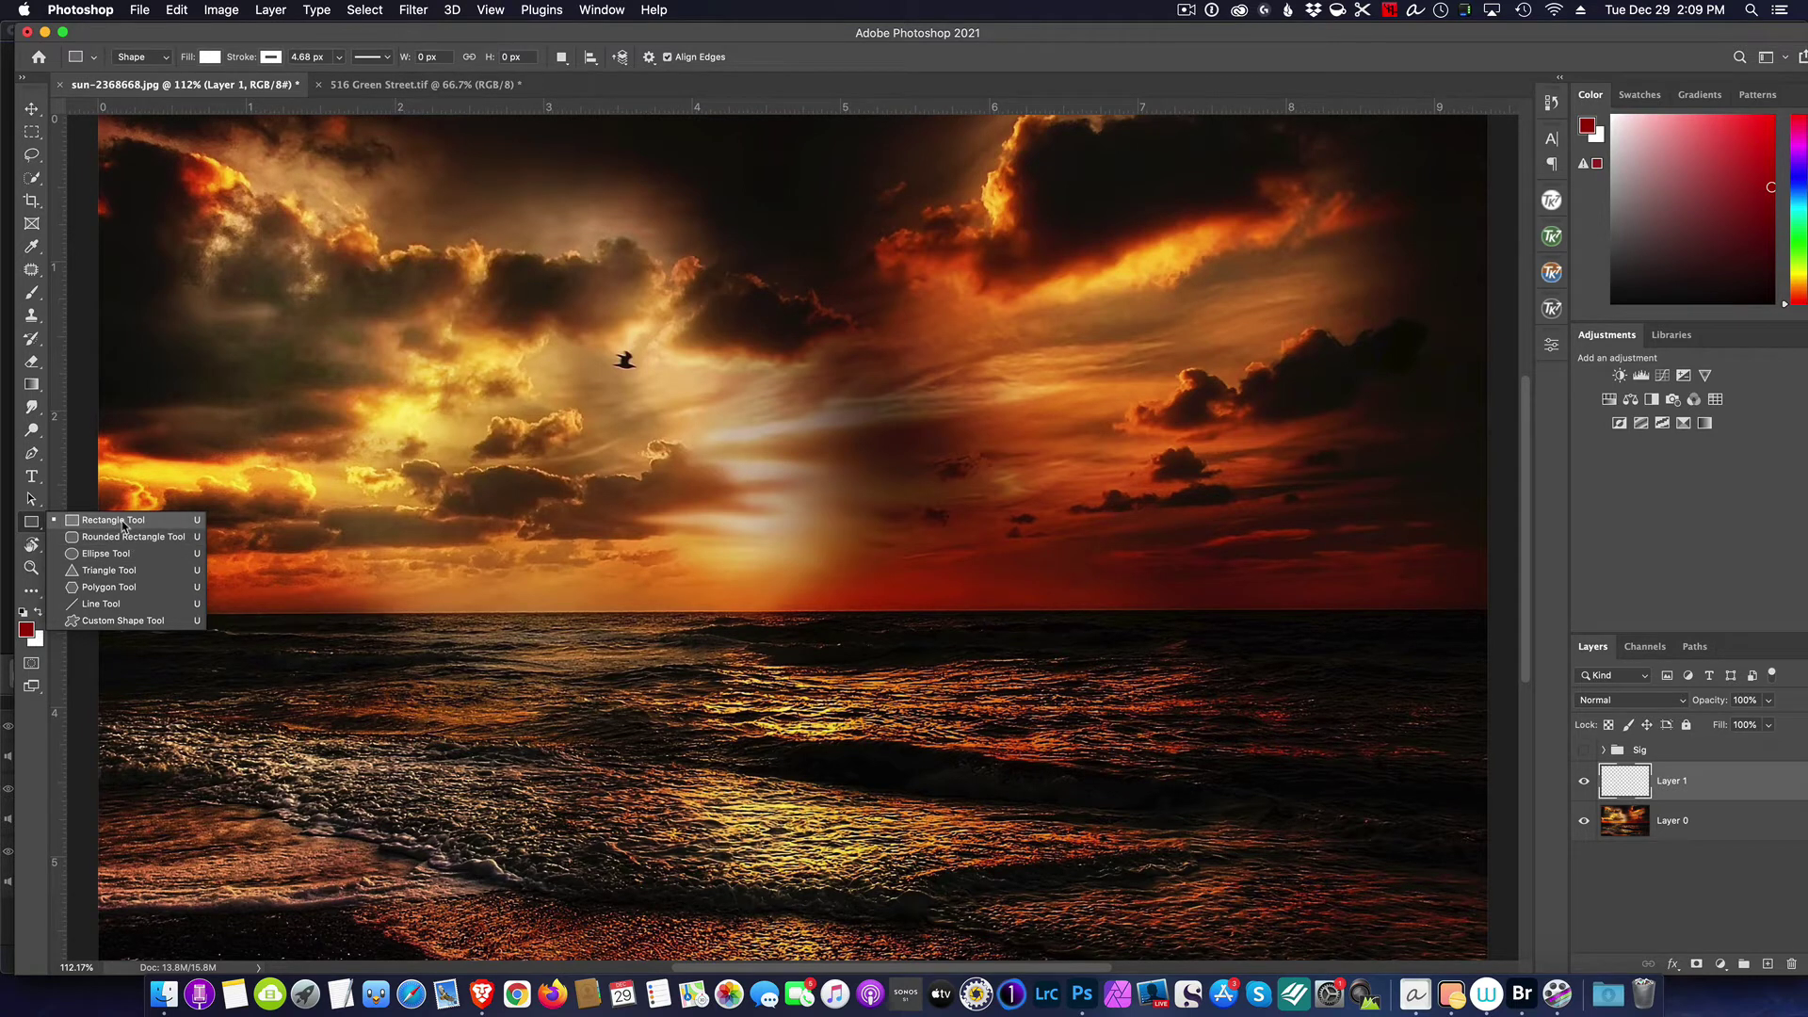
pyautogui.click(124, 521)
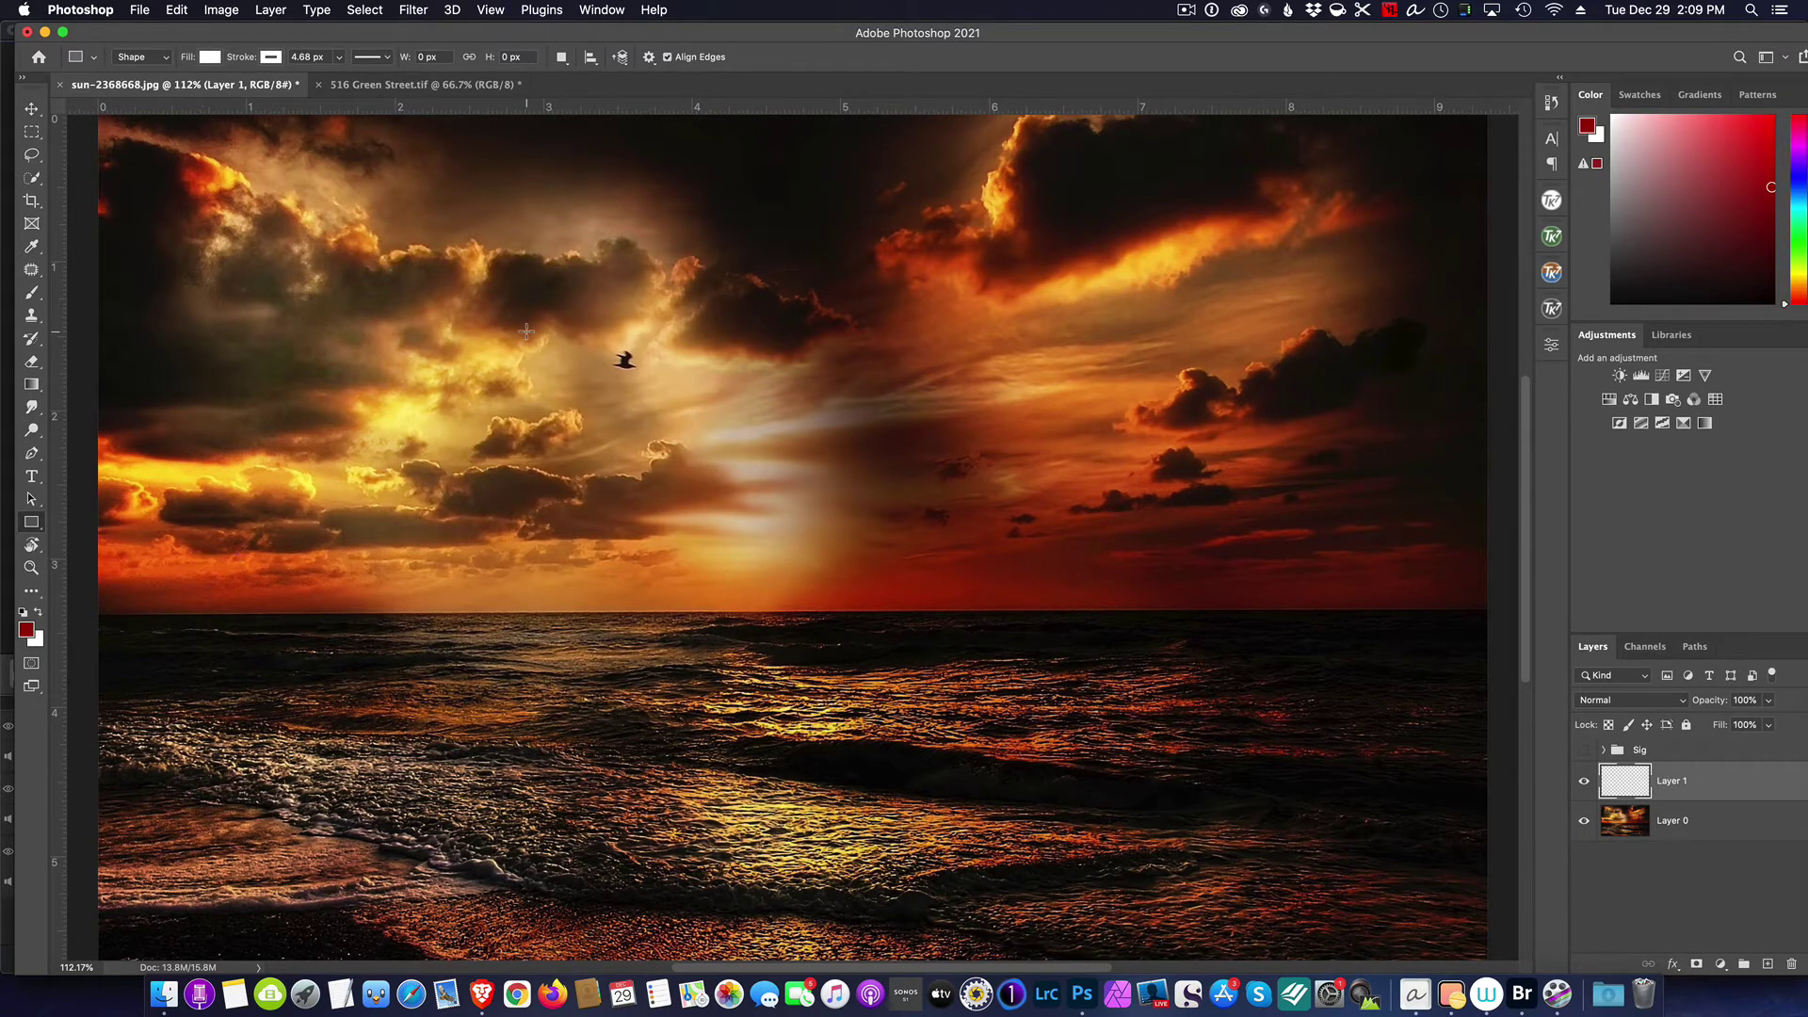
pyautogui.moveTo(595, 166); pyautogui.dragTo(1032, 906)
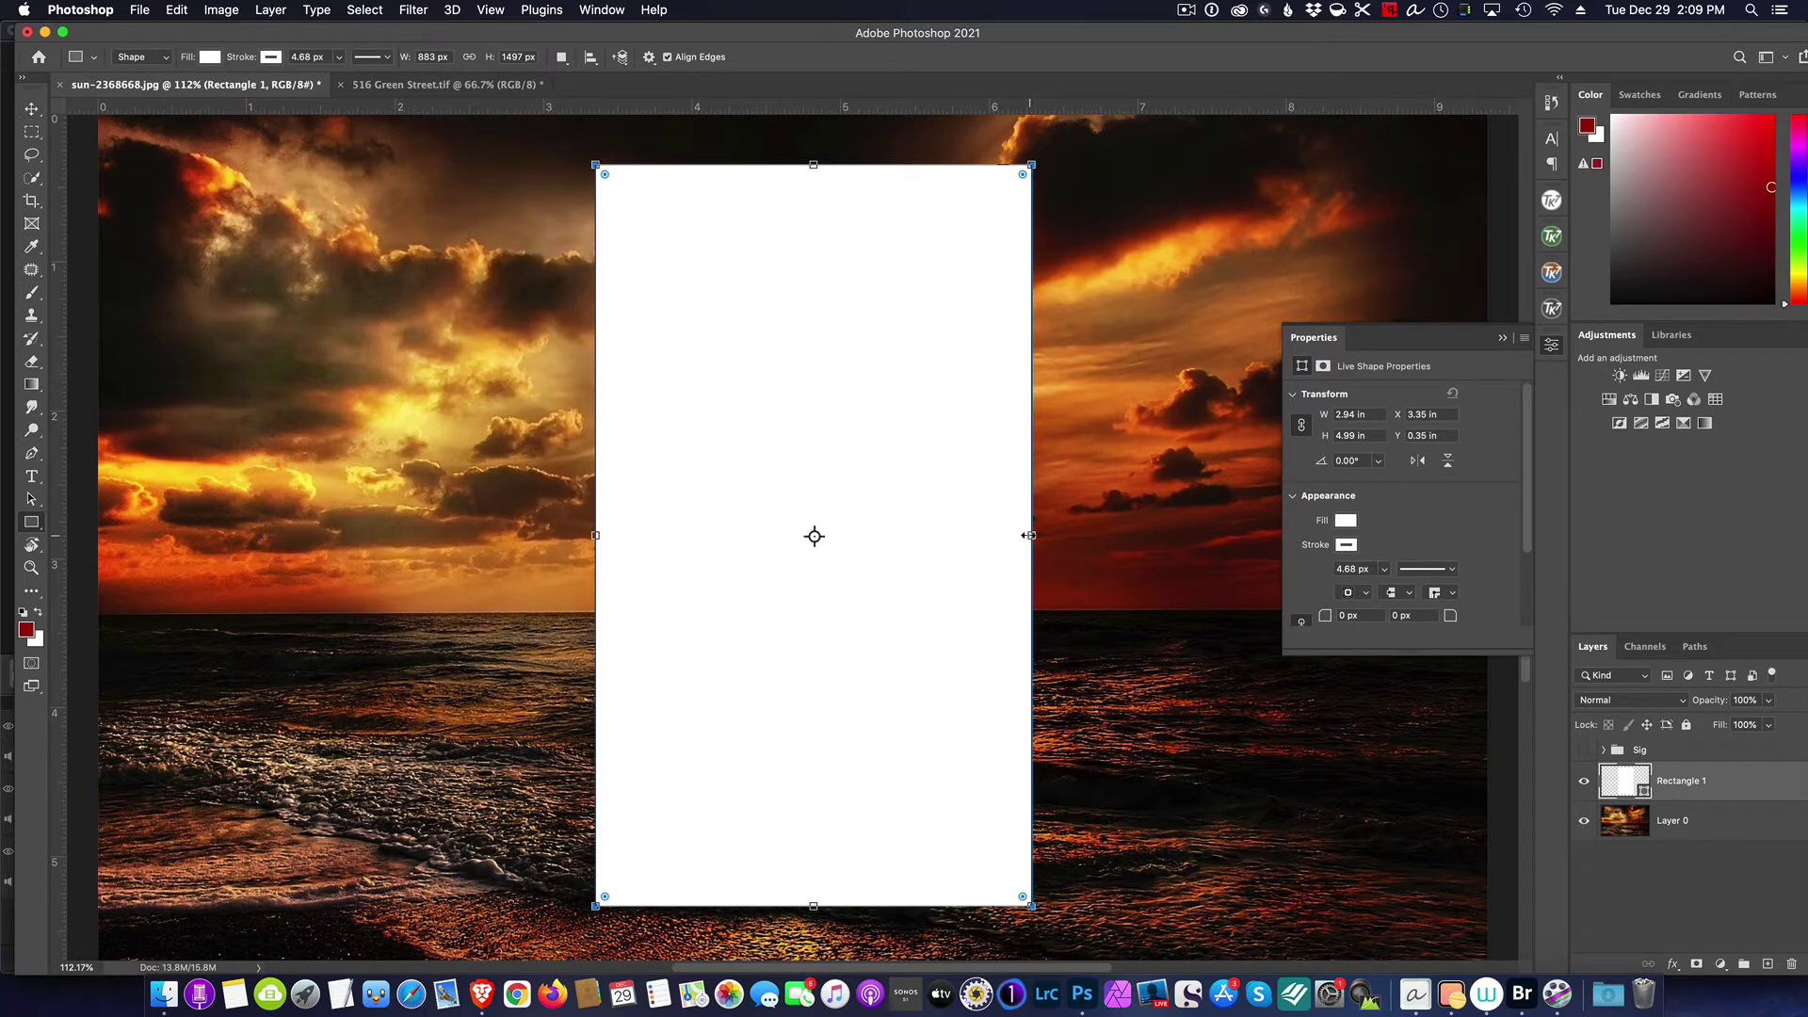
# Step: Narrow Rectangle 1 to 2.88 in wide, shift it left to X 3.24 in, and collapse Properties
pyautogui.moveTo(1029, 535); pyautogui.dragTo(1022, 536)
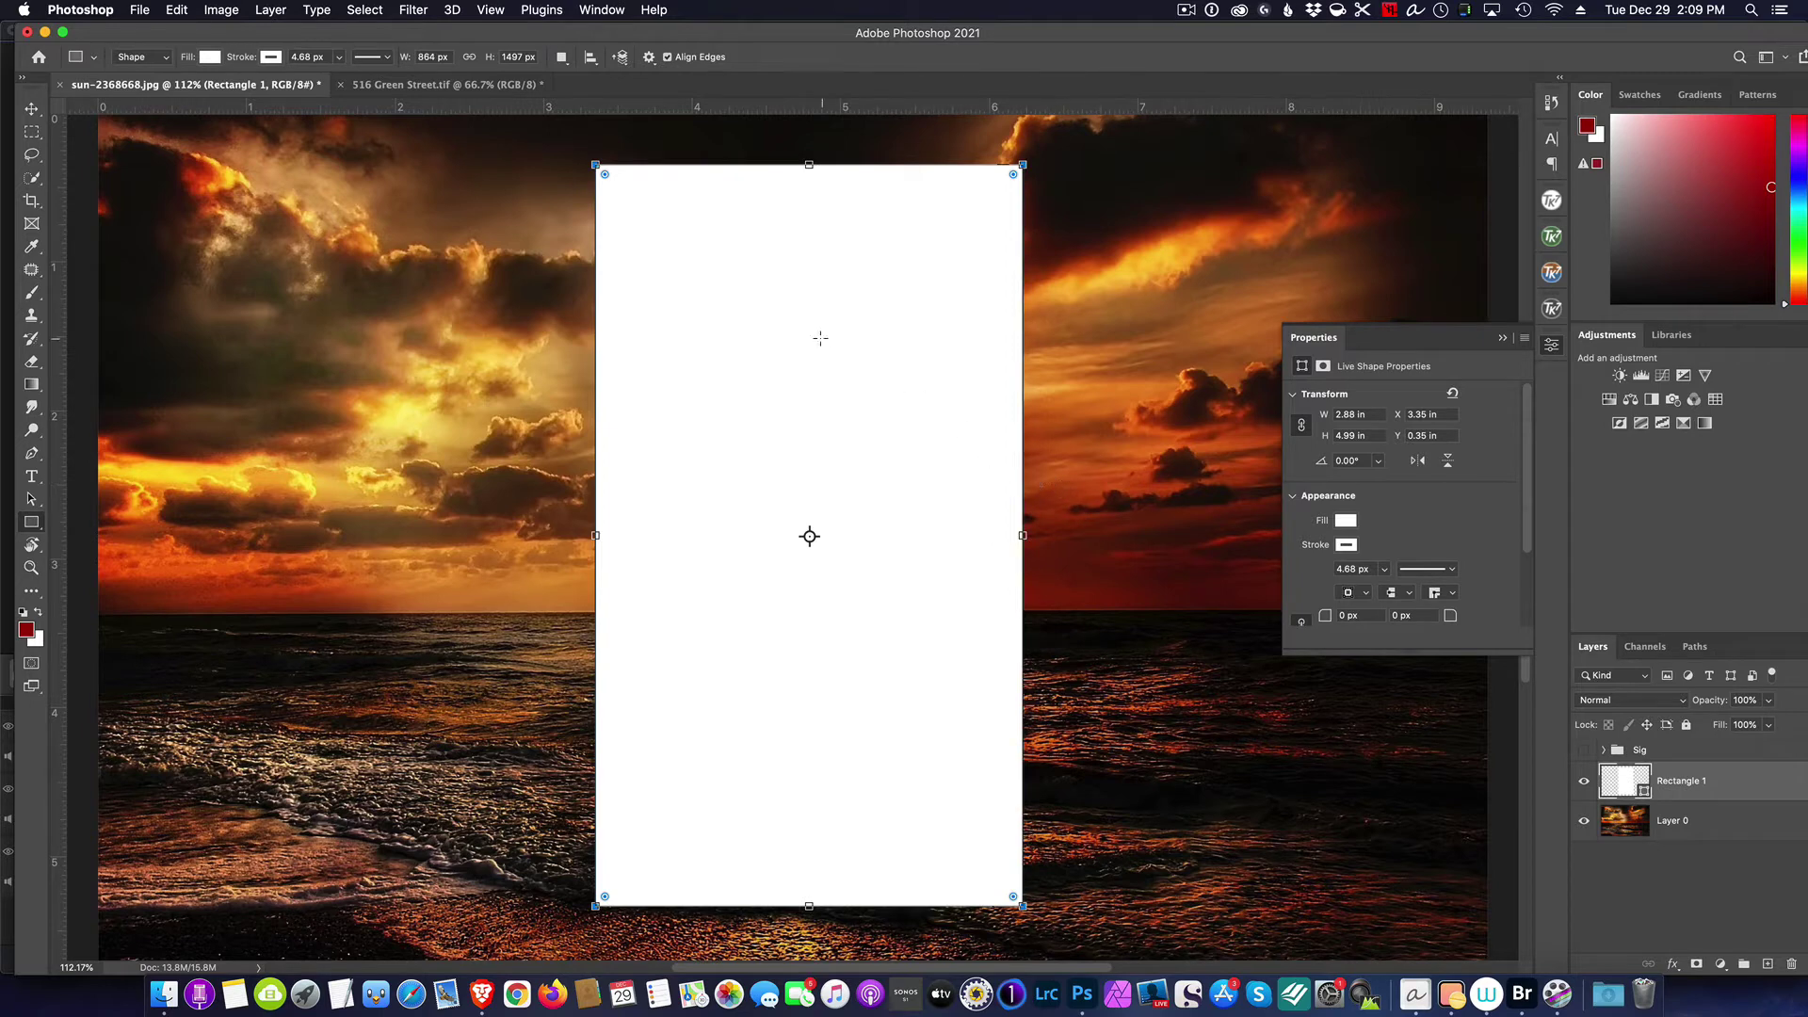
pyautogui.click(31, 109)
pyautogui.moveTo(823, 355)
pyautogui.mouseDown()
pyautogui.moveTo(843, 350)
pyautogui.moveTo(804, 350)
pyautogui.mouseUp()
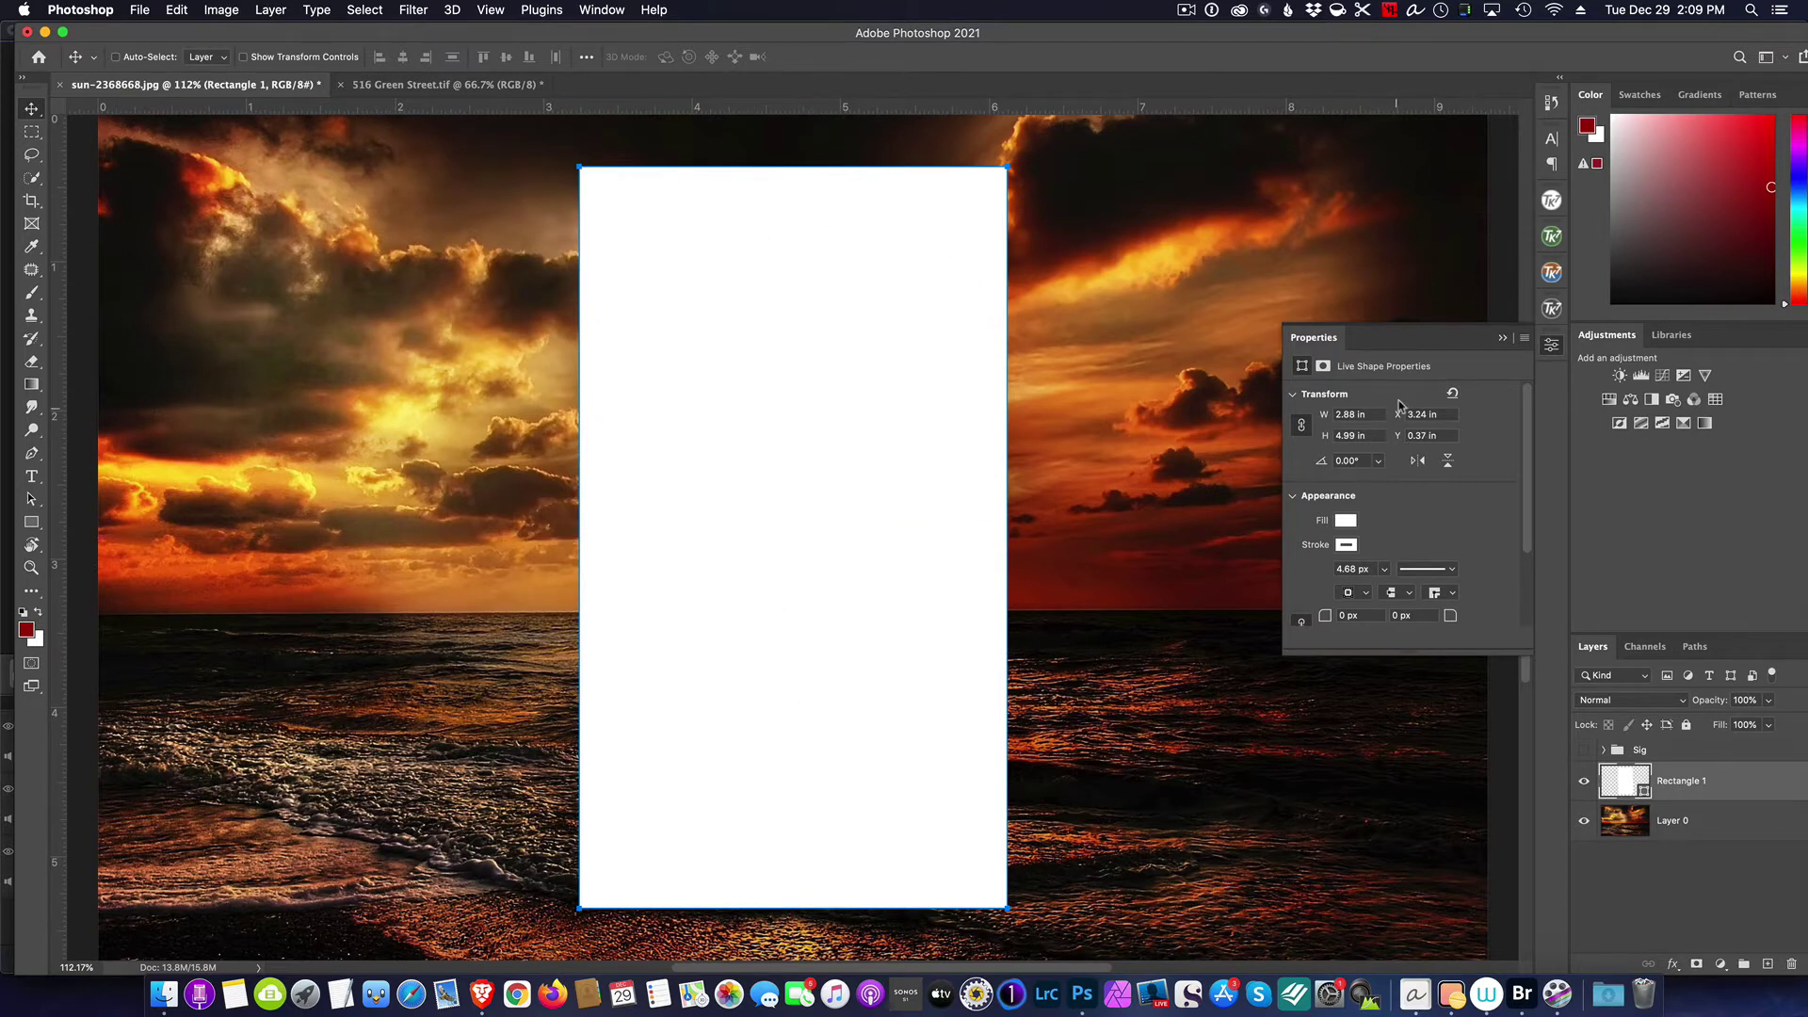
pyautogui.click(1505, 340)
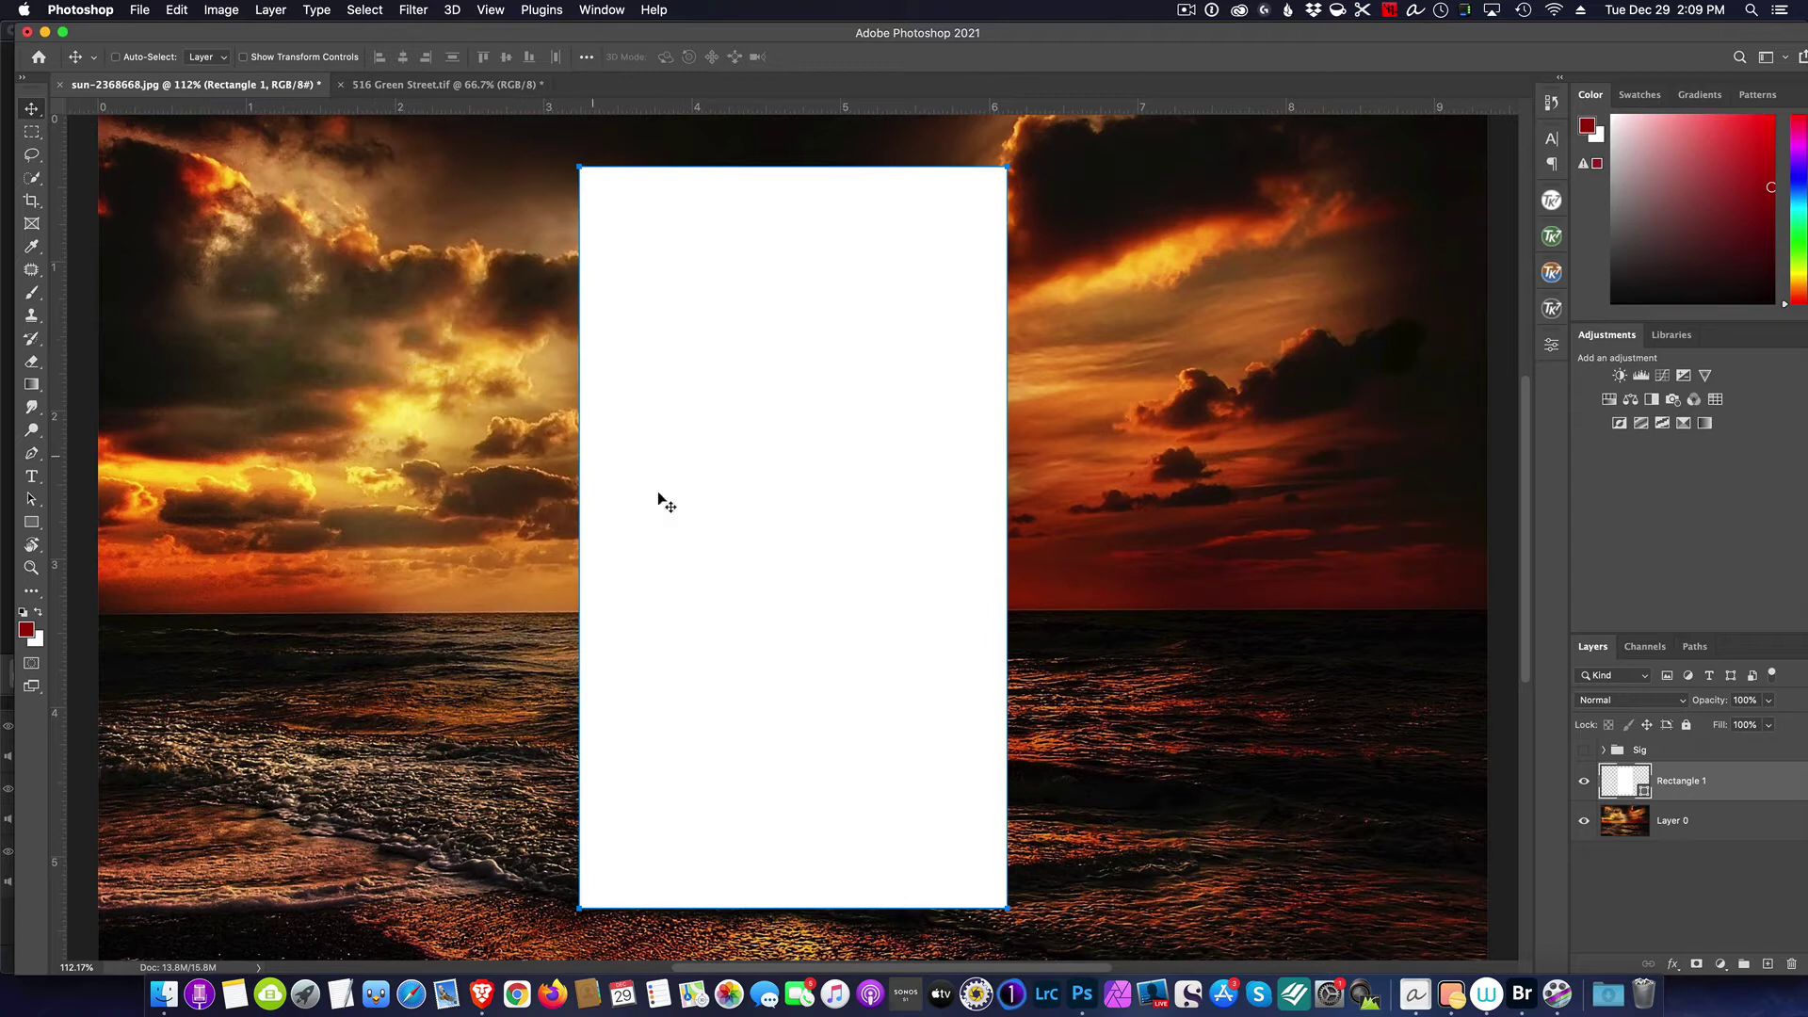
# Step: Add a new layer and draw Rectangle 2, 2.58 × 4.11 in, at X 6.5 in on the right
pyautogui.click(1769, 967)
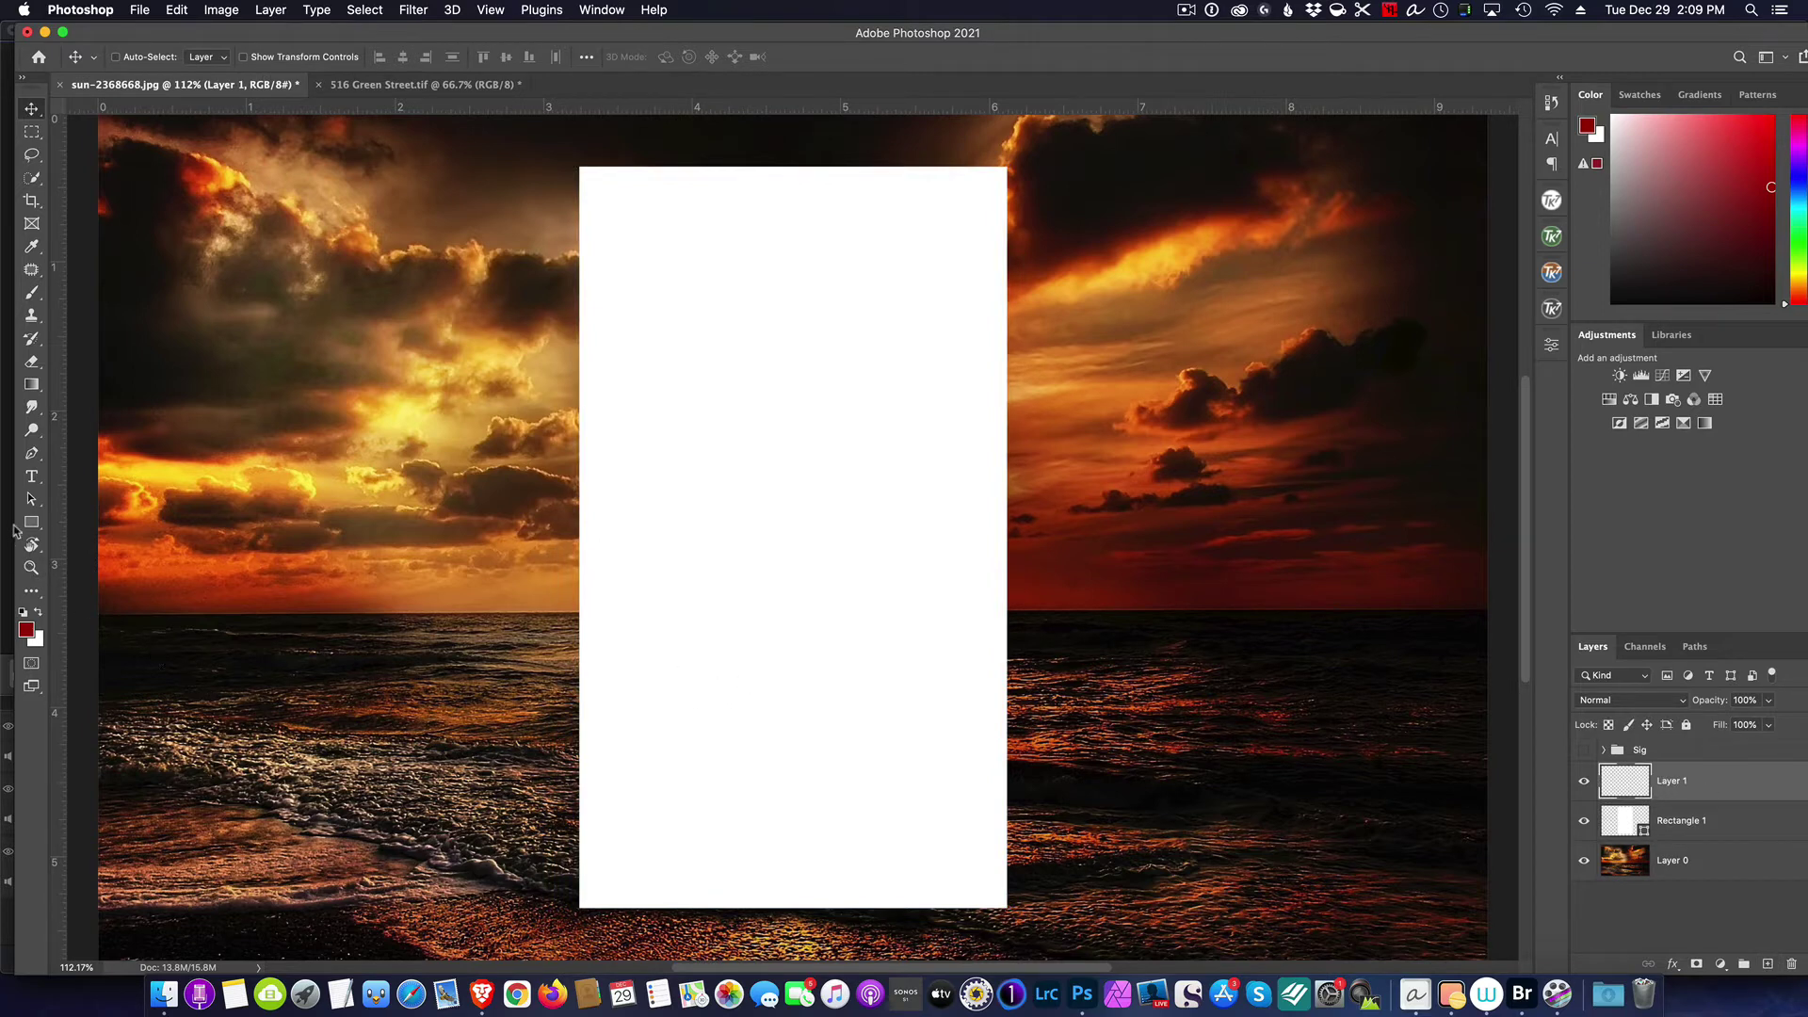
pyautogui.click(28, 524)
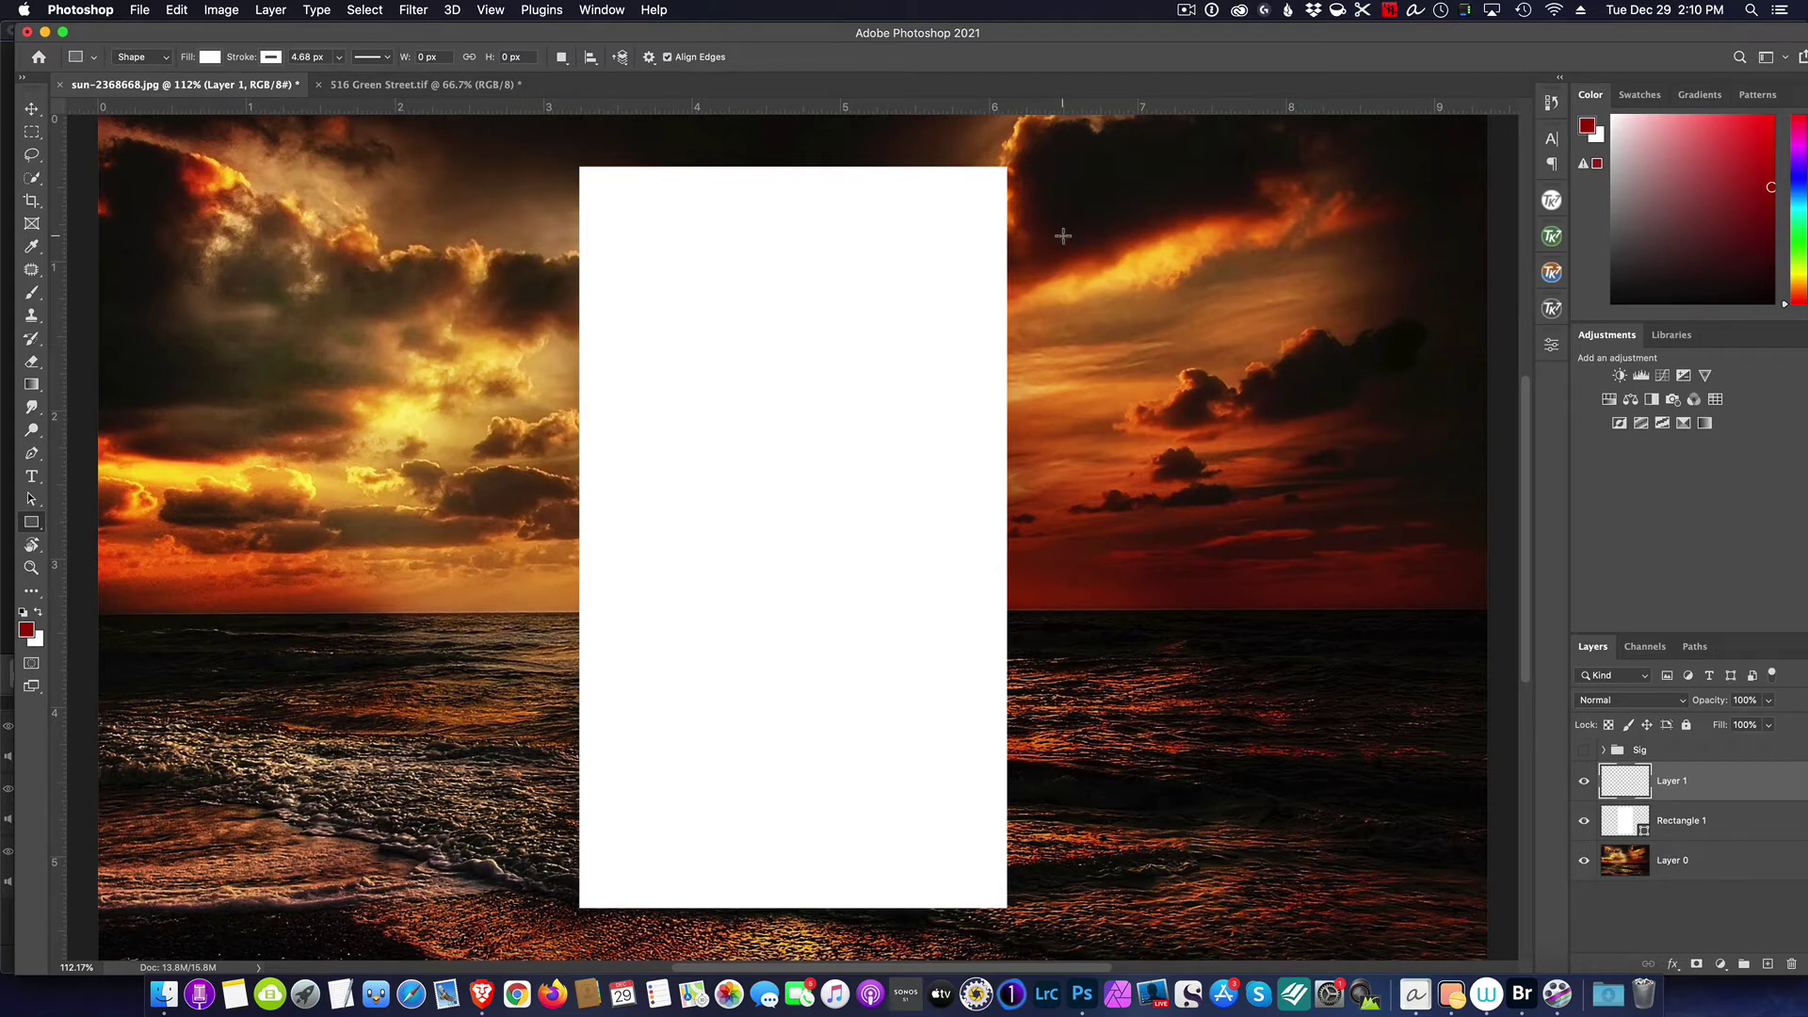
pyautogui.moveTo(1064, 236); pyautogui.dragTo(1446, 846)
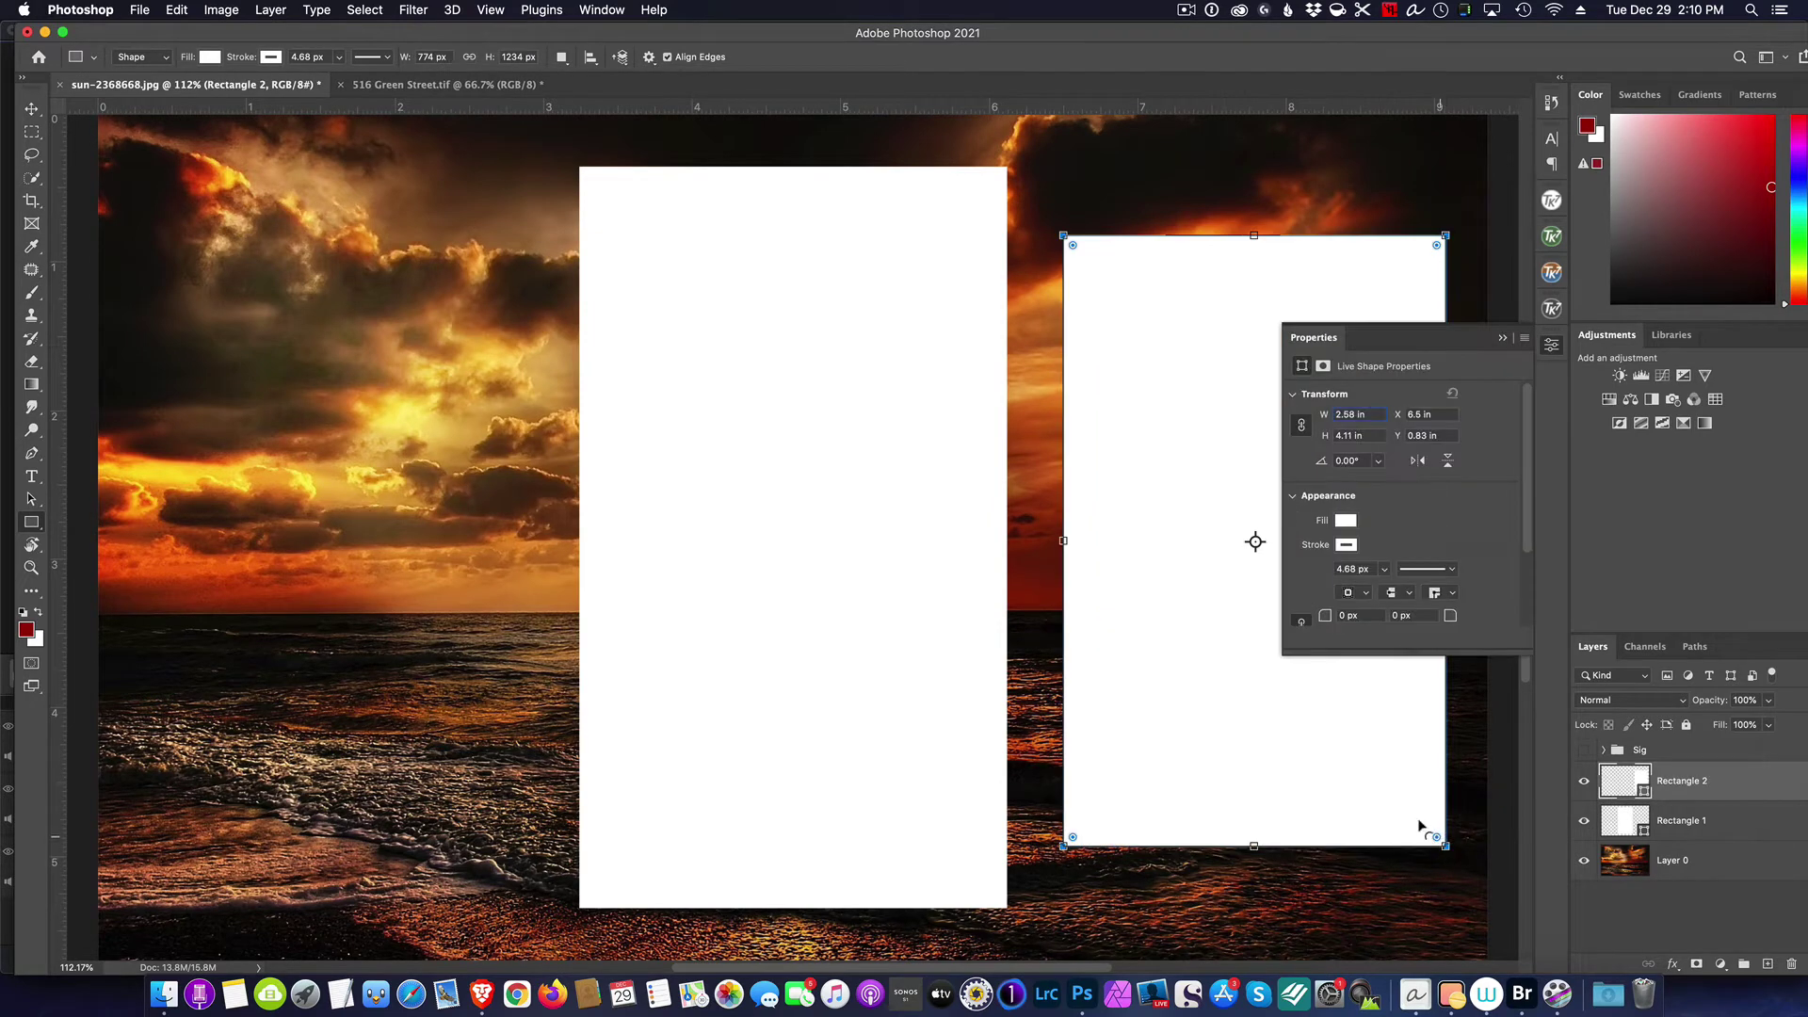
pyautogui.click(1504, 340)
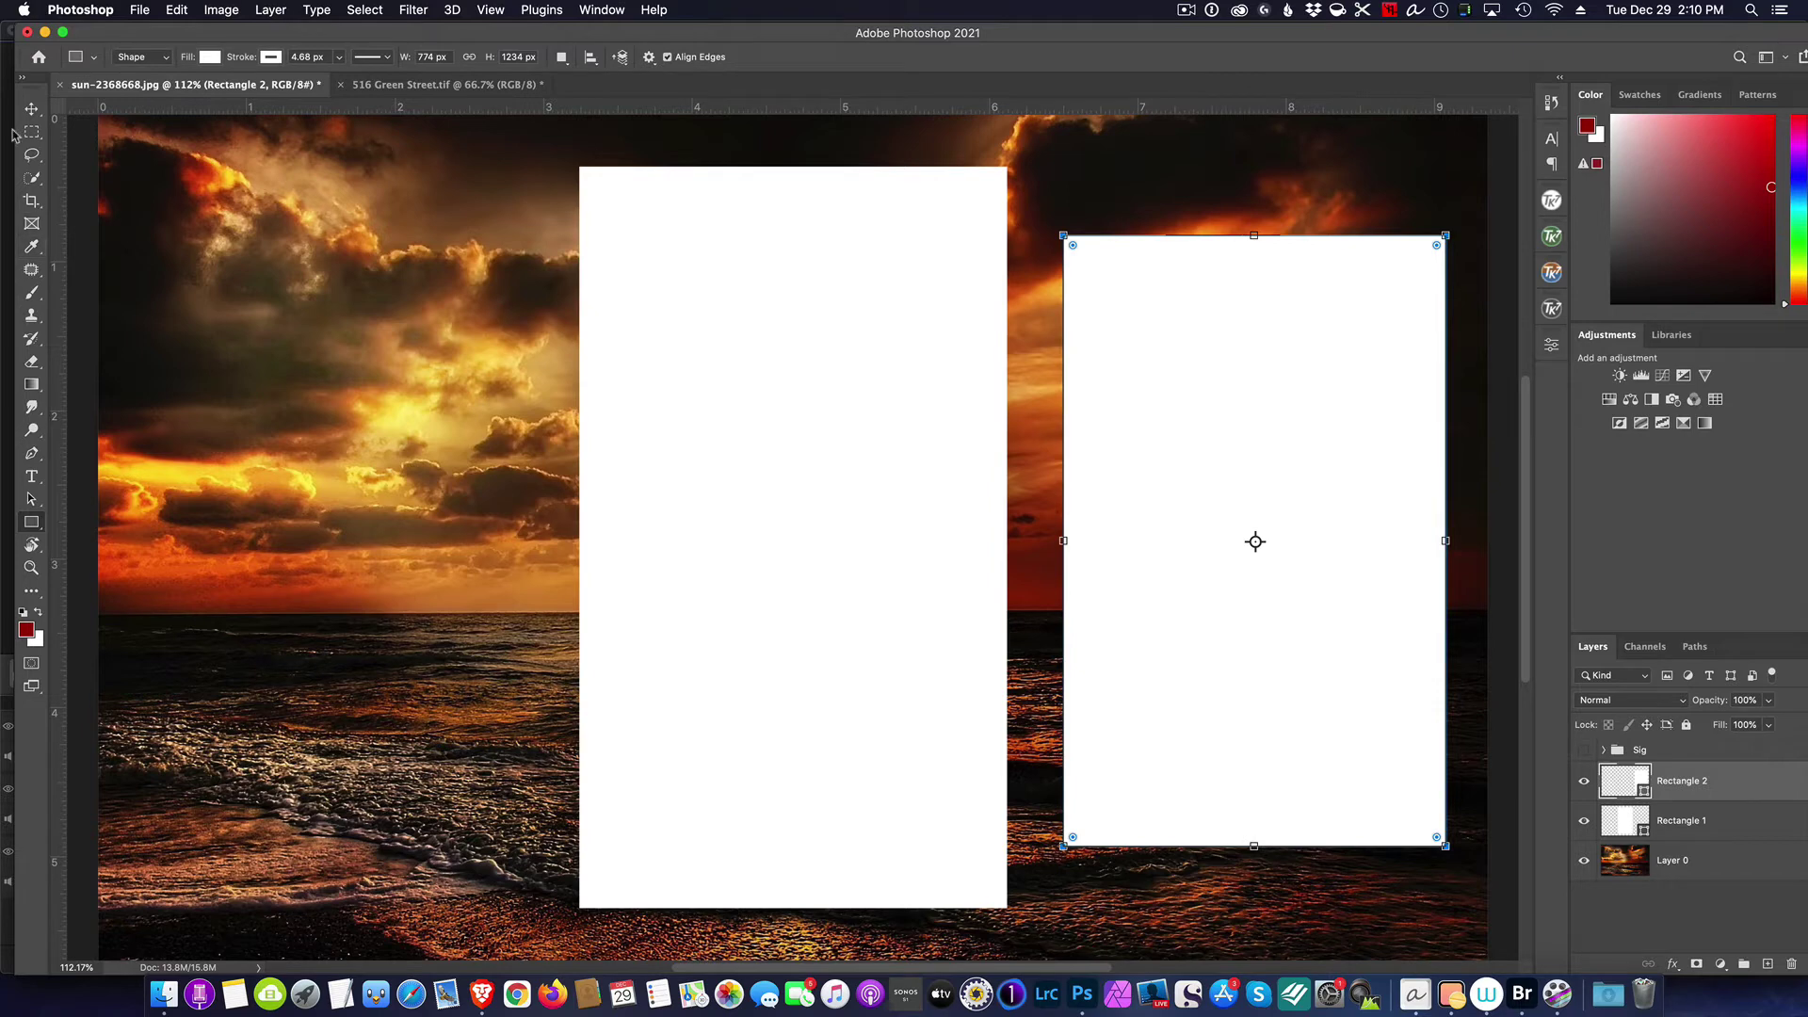
pyautogui.press('v')
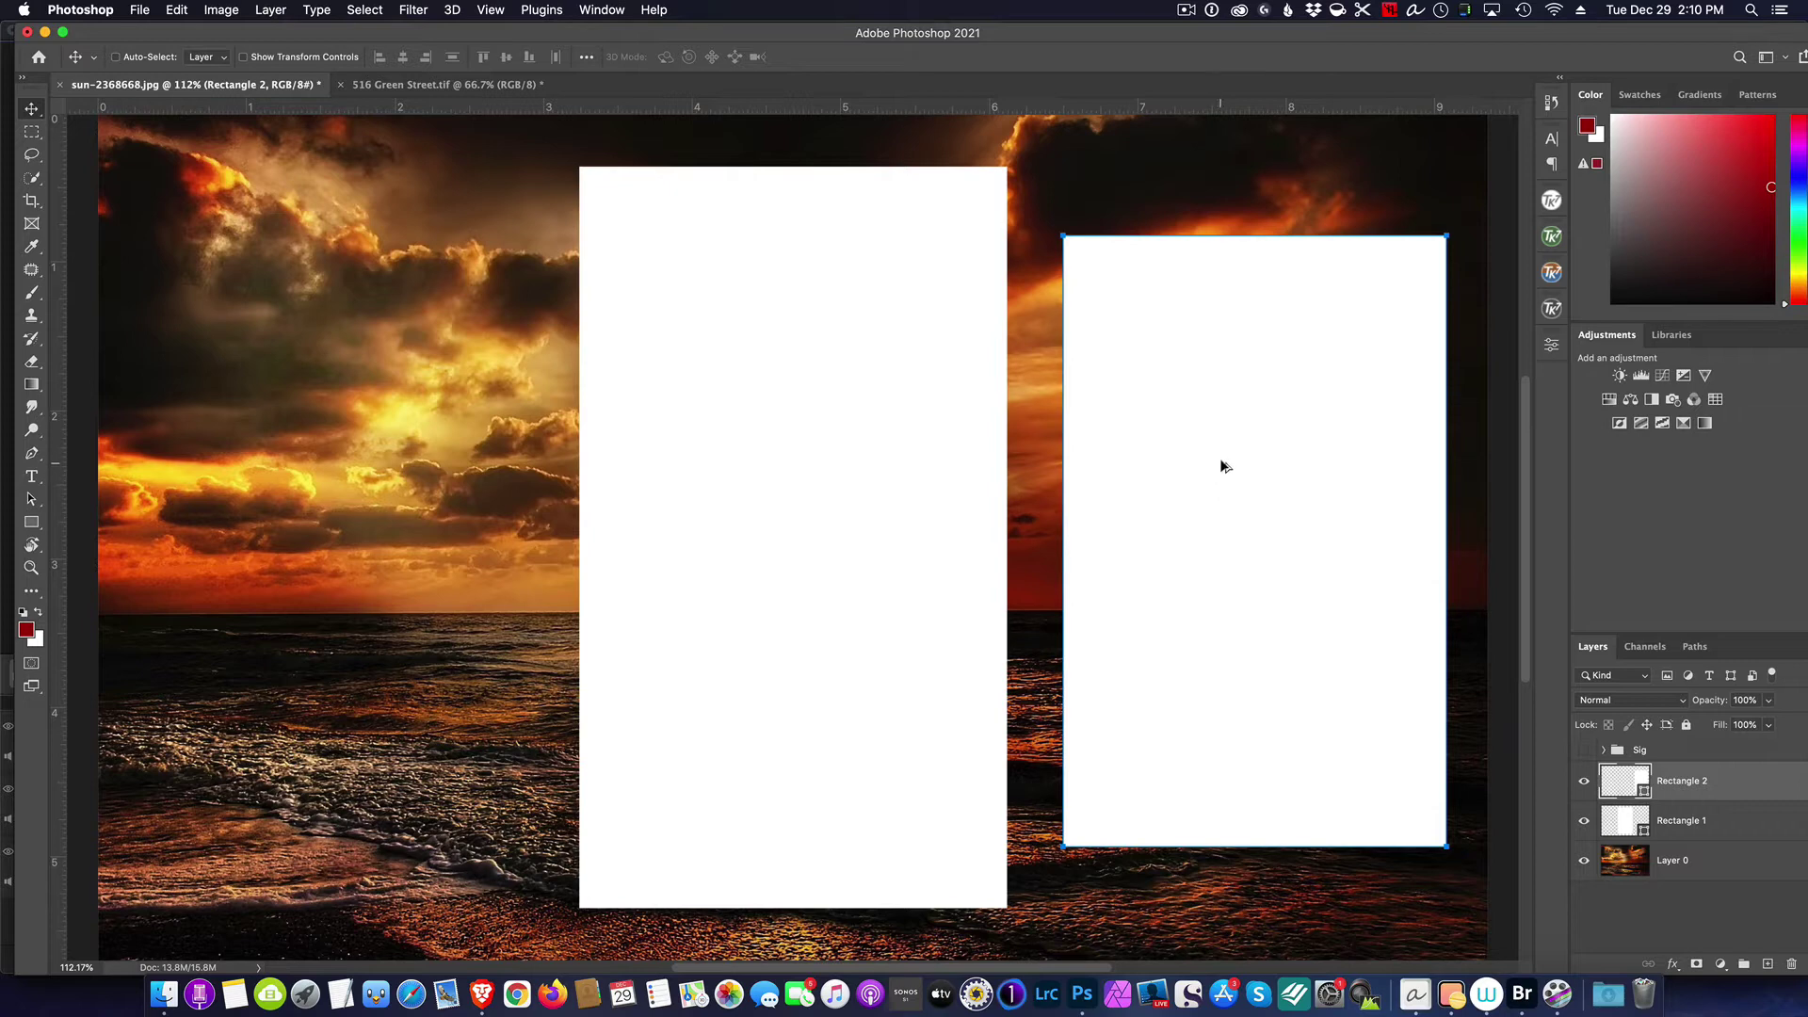
# Step: Duplicate Rectangle 2 onto the photo's left side as Rectangle 2 copy
pyautogui.moveTo(1218, 464); pyautogui.dragTo(303, 458)
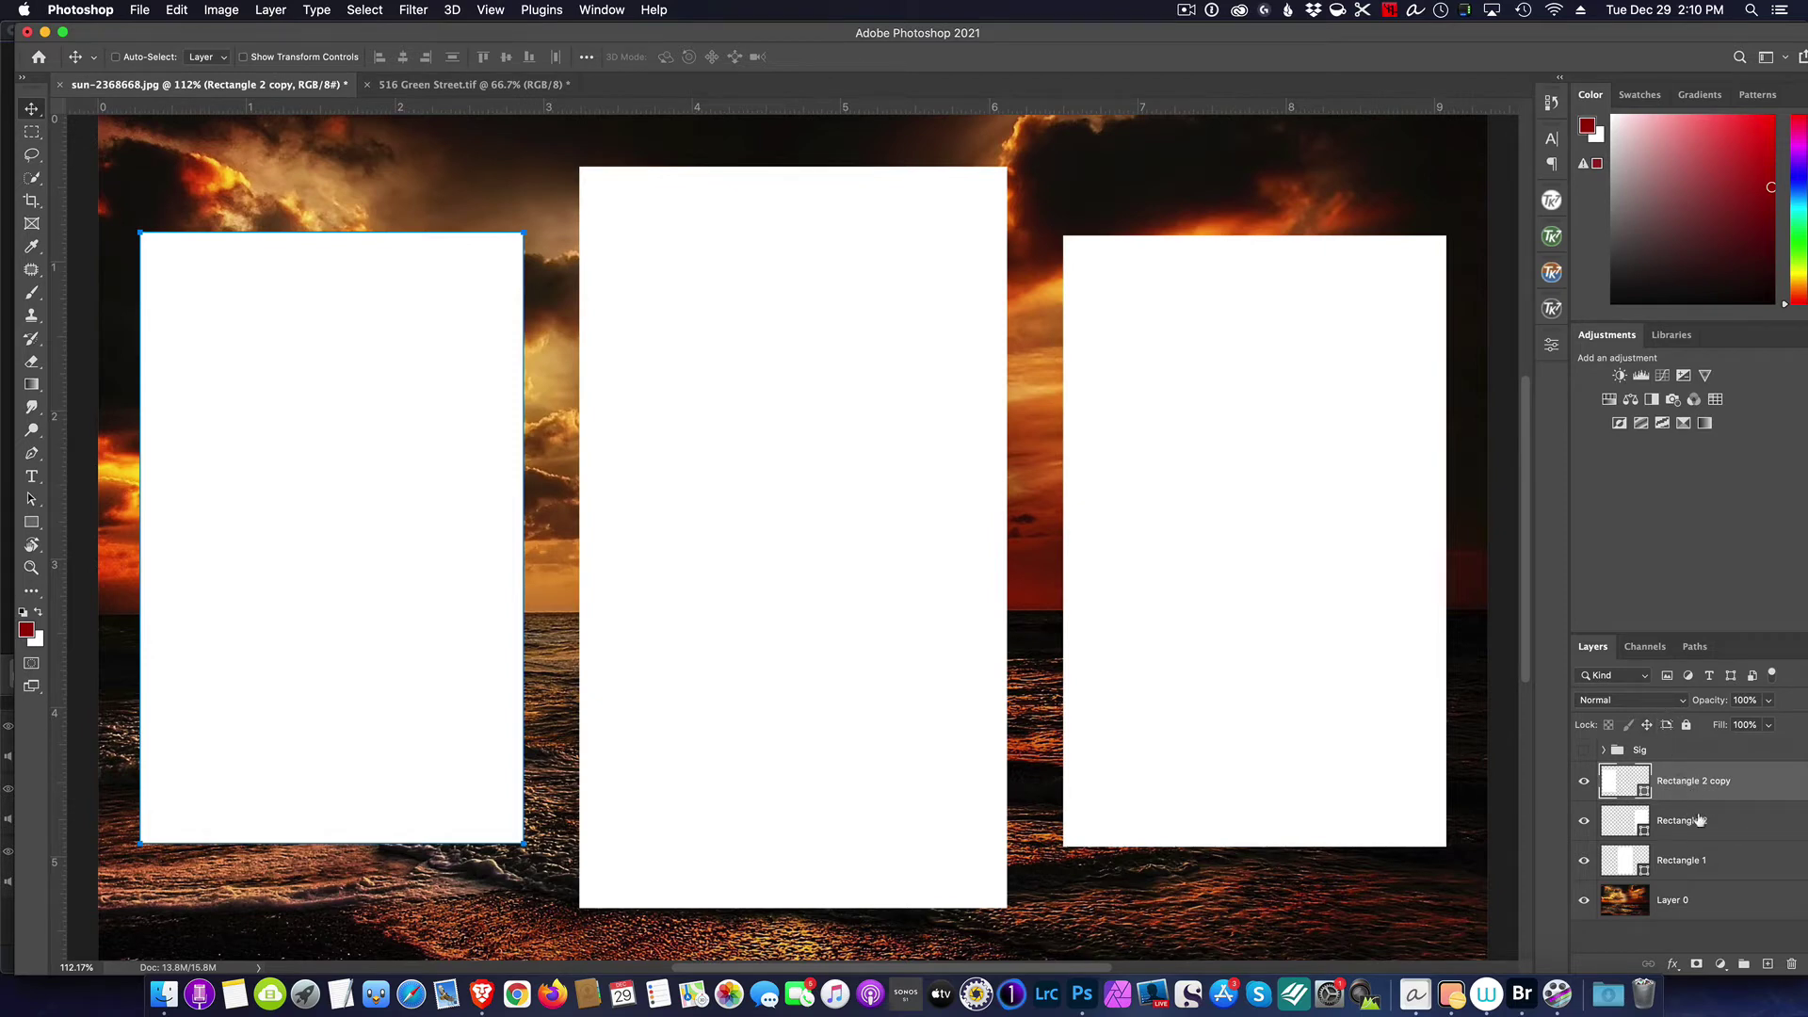
# Step: Merge the three rectangle layers into Rectangle 2 copy with Merge Visible, keeping Layer 0 separate
pyautogui.keyDown('shift'); pyautogui.click(1705, 869); pyautogui.keyUp('shift')
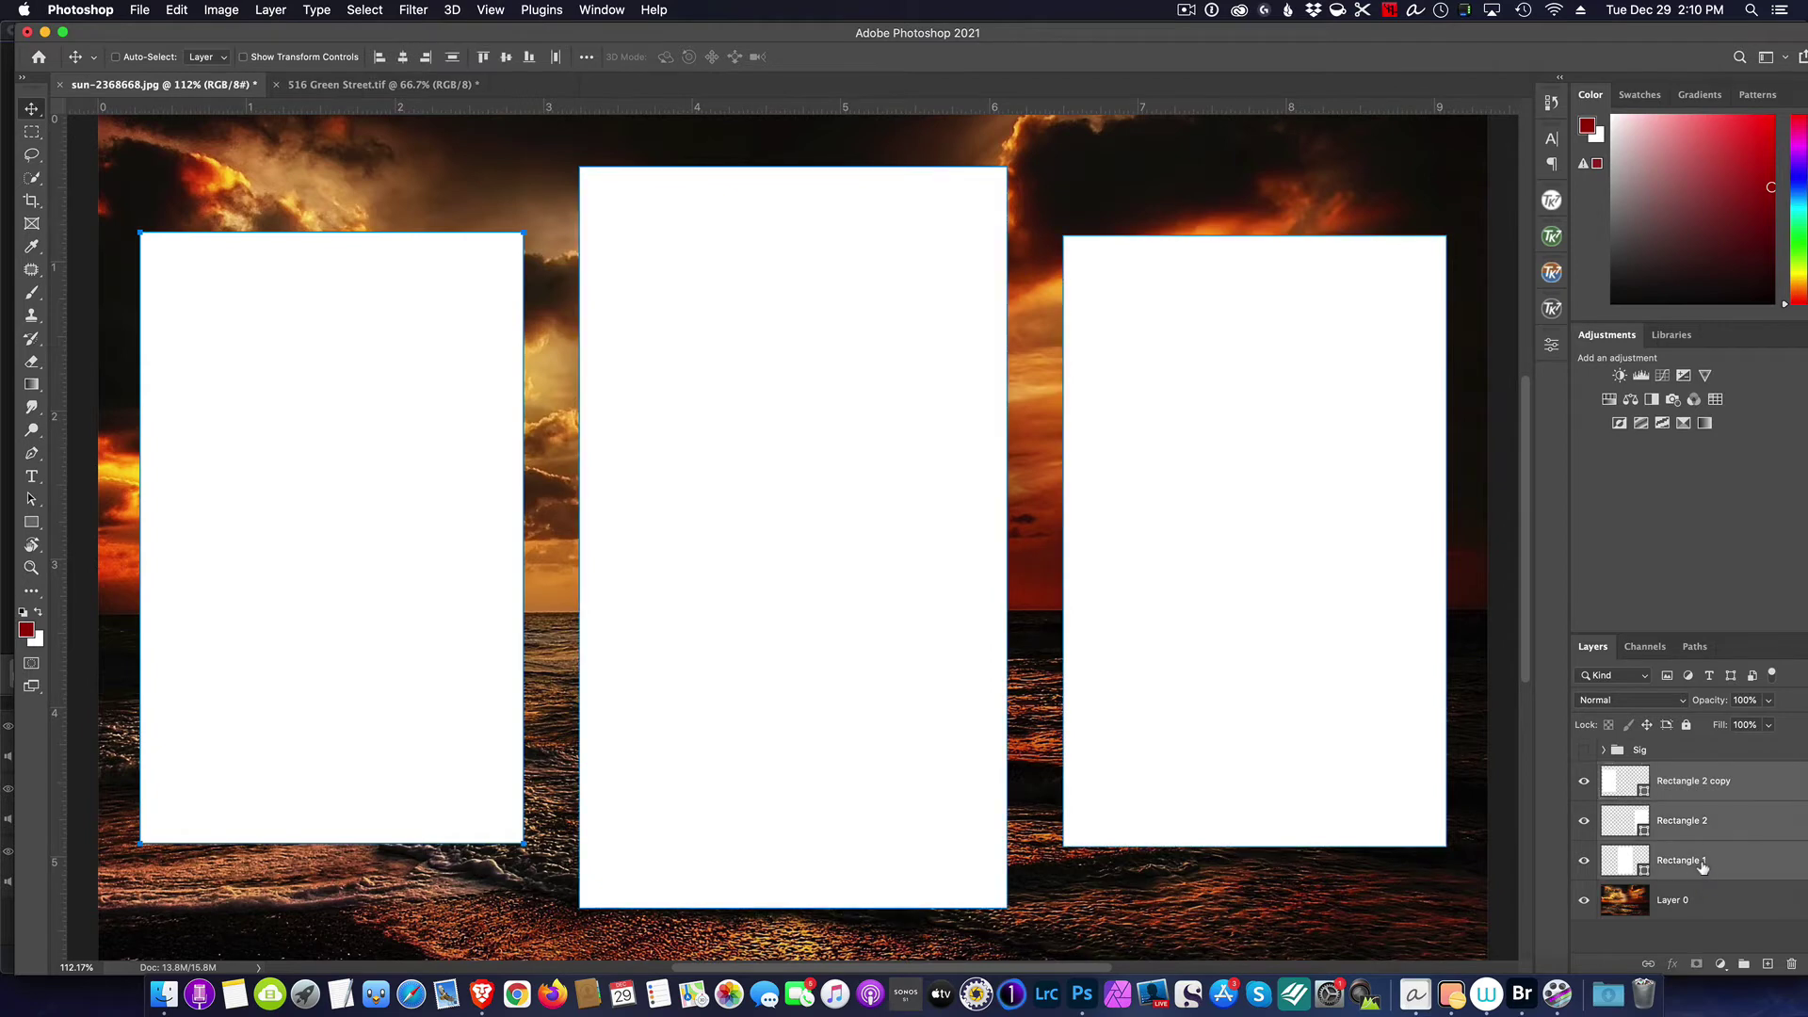
pyautogui.rightClick(1693, 822)
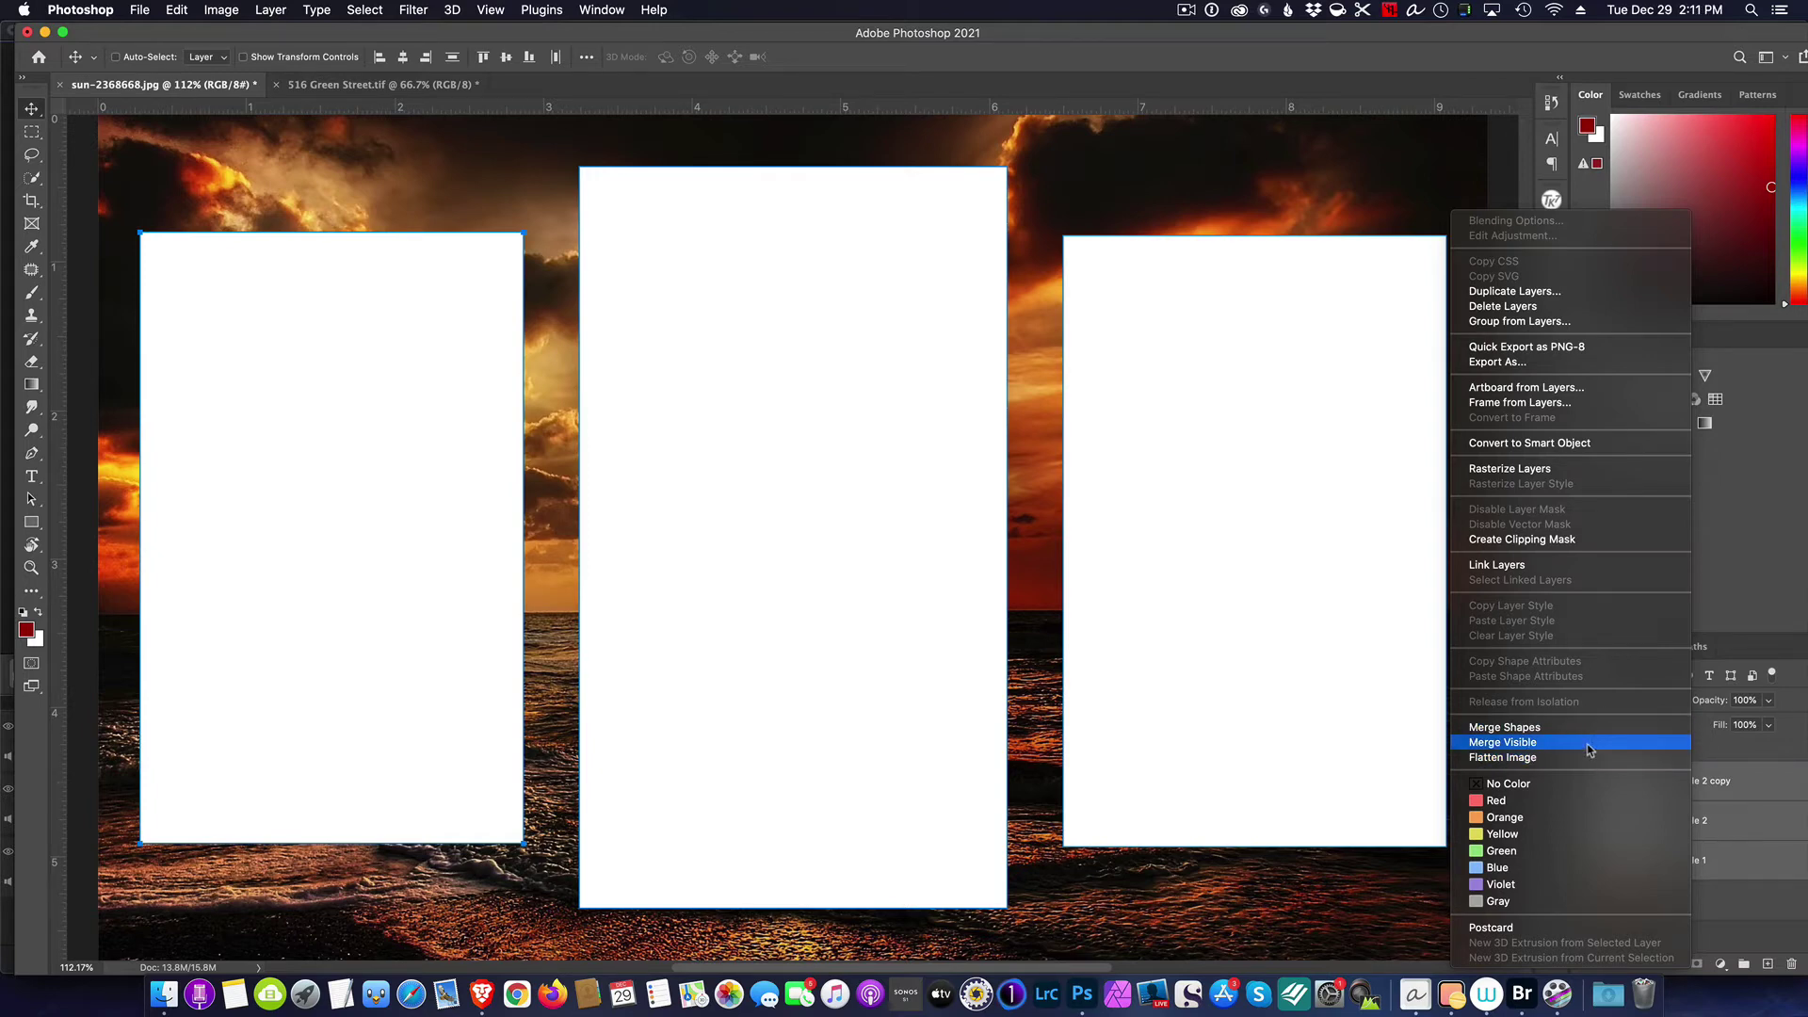
pyautogui.click(1759, 758)
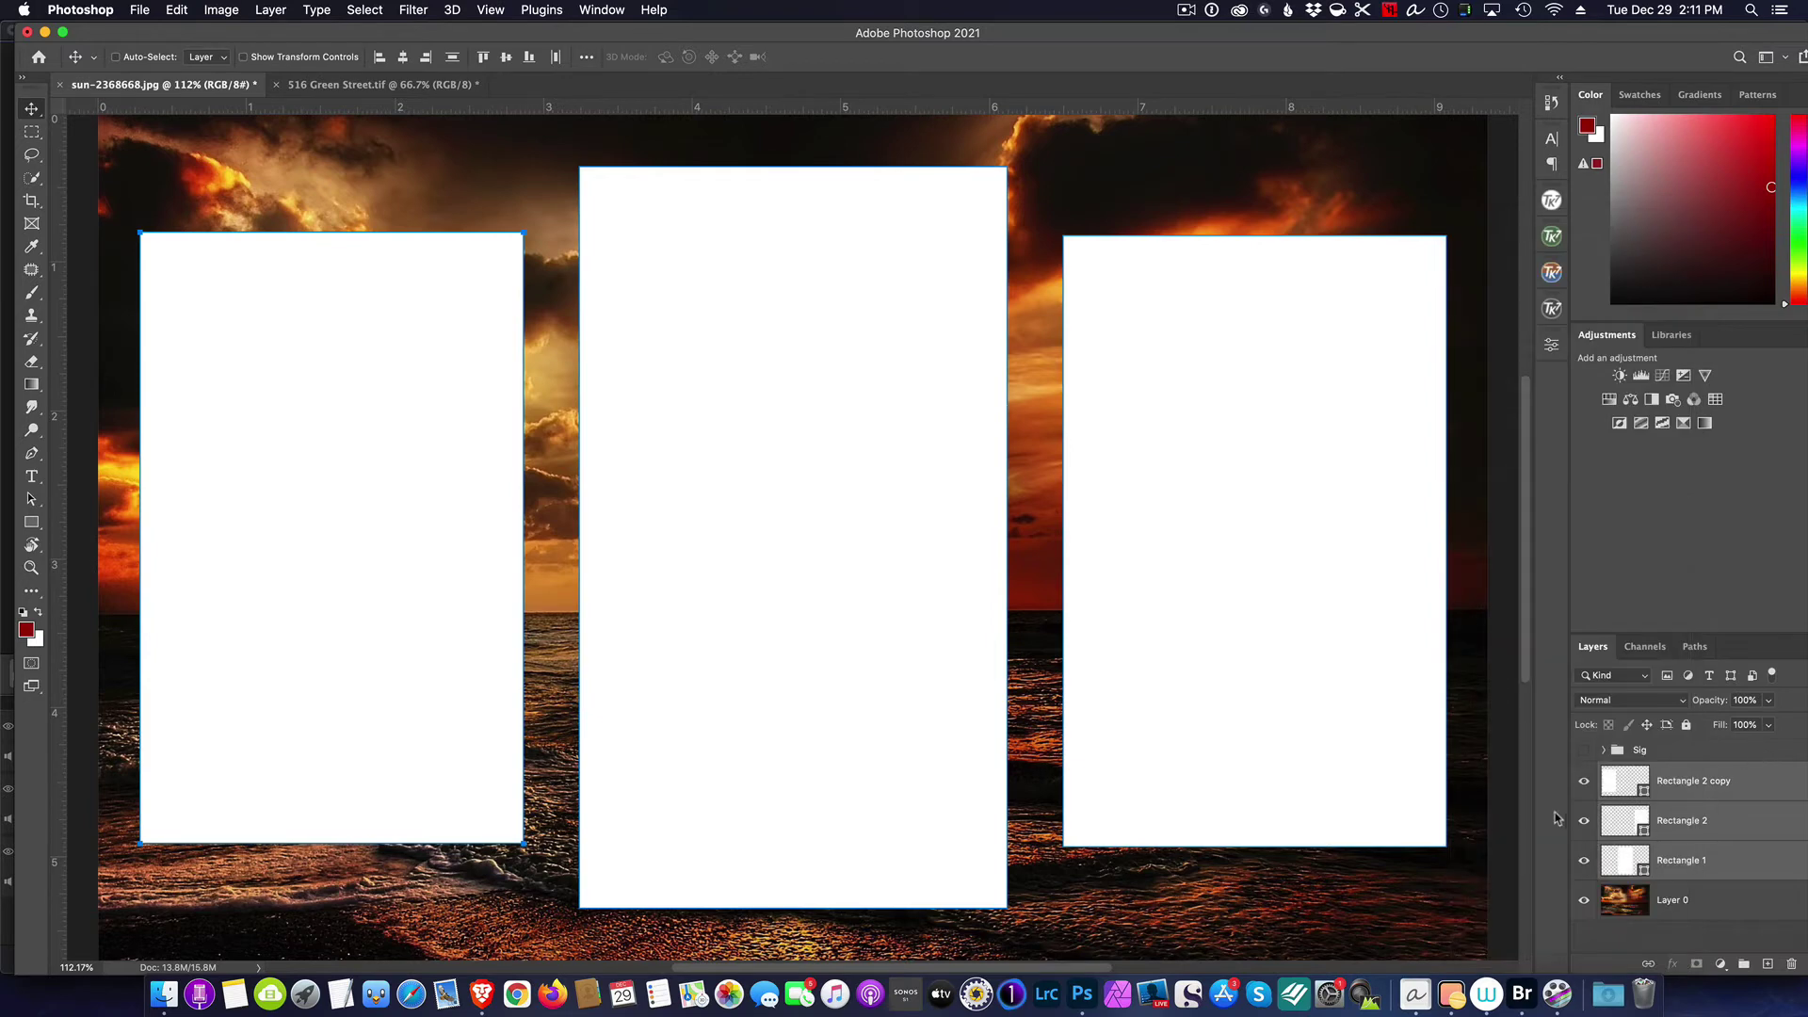
pyautogui.click(1584, 901)
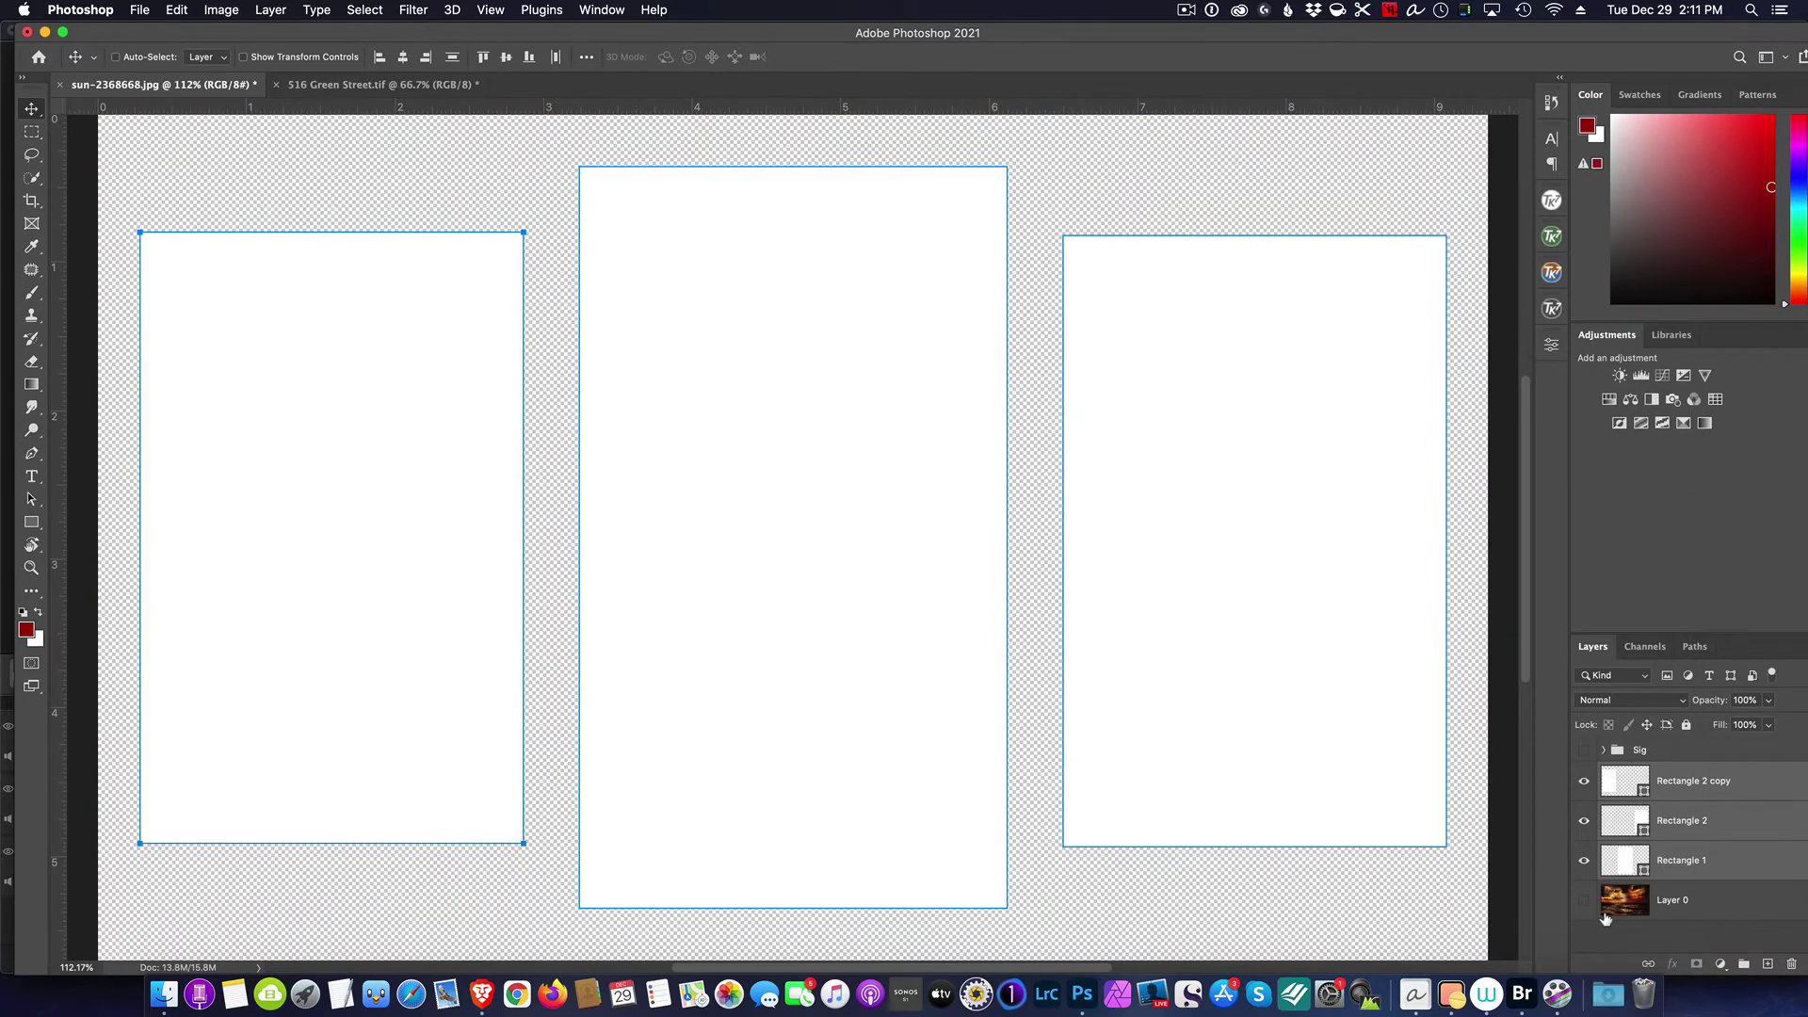
pyautogui.rightClick(1720, 818)
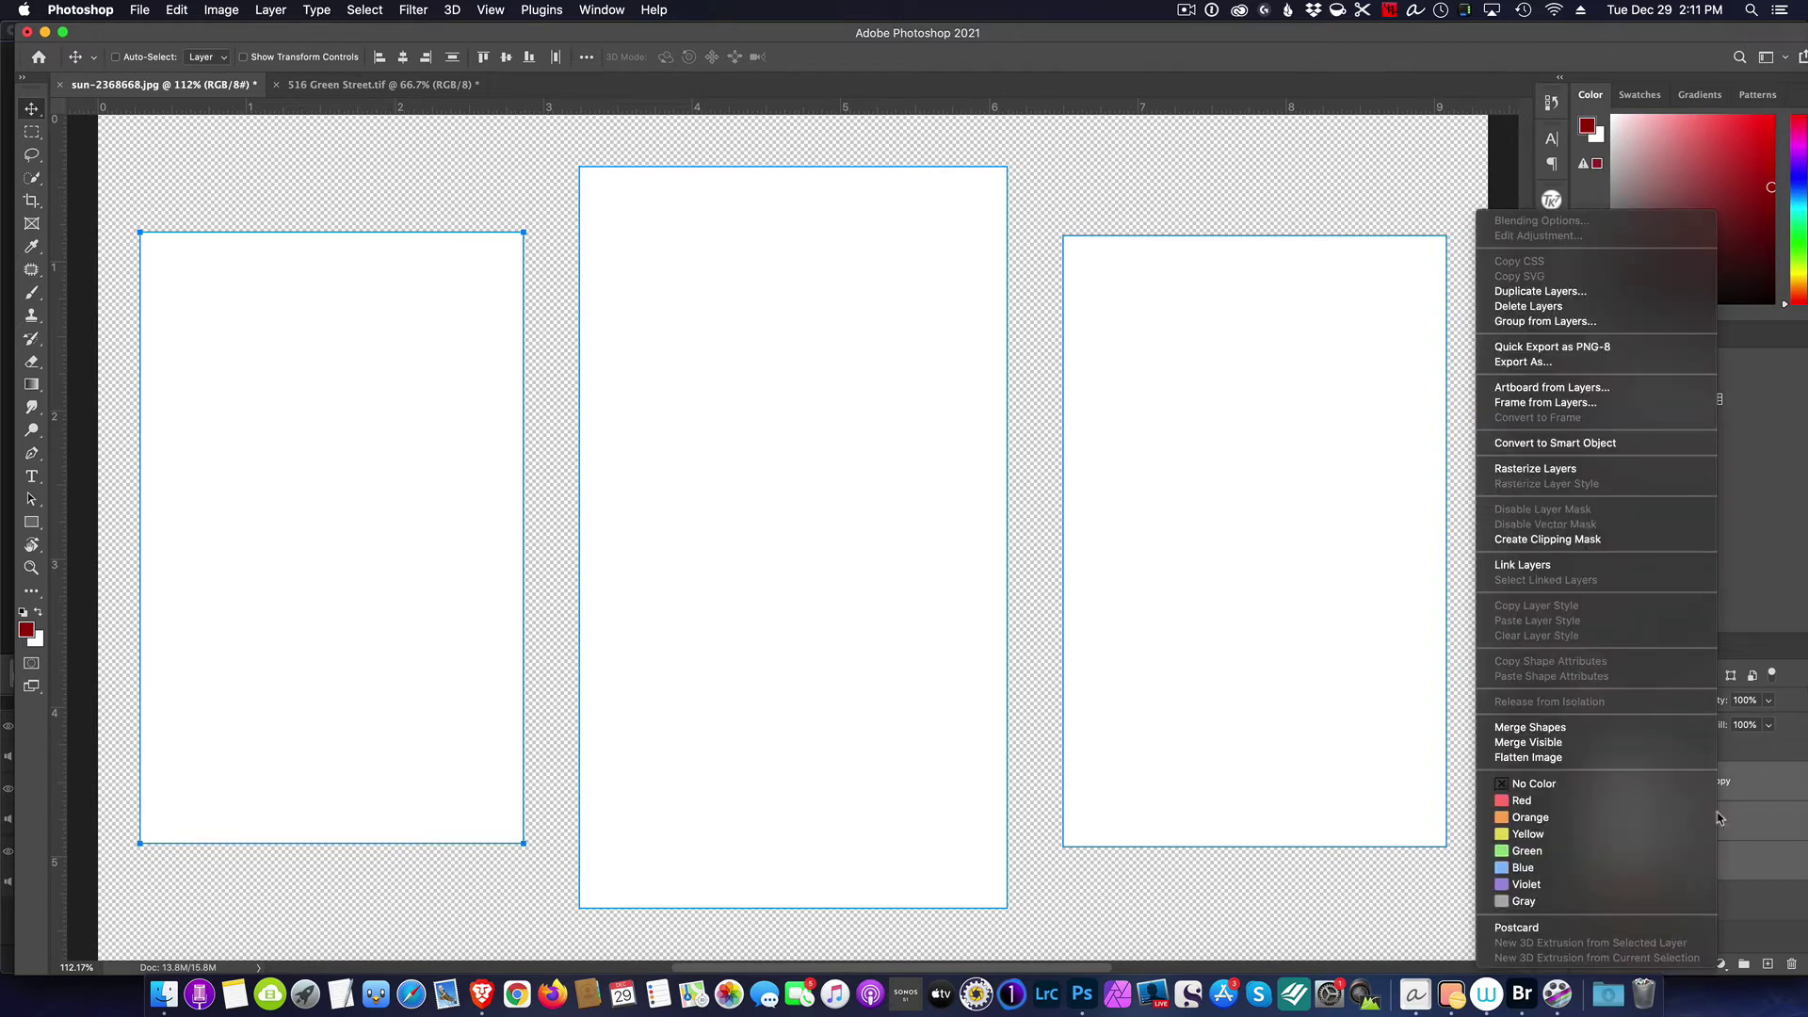
pyautogui.click(1565, 744)
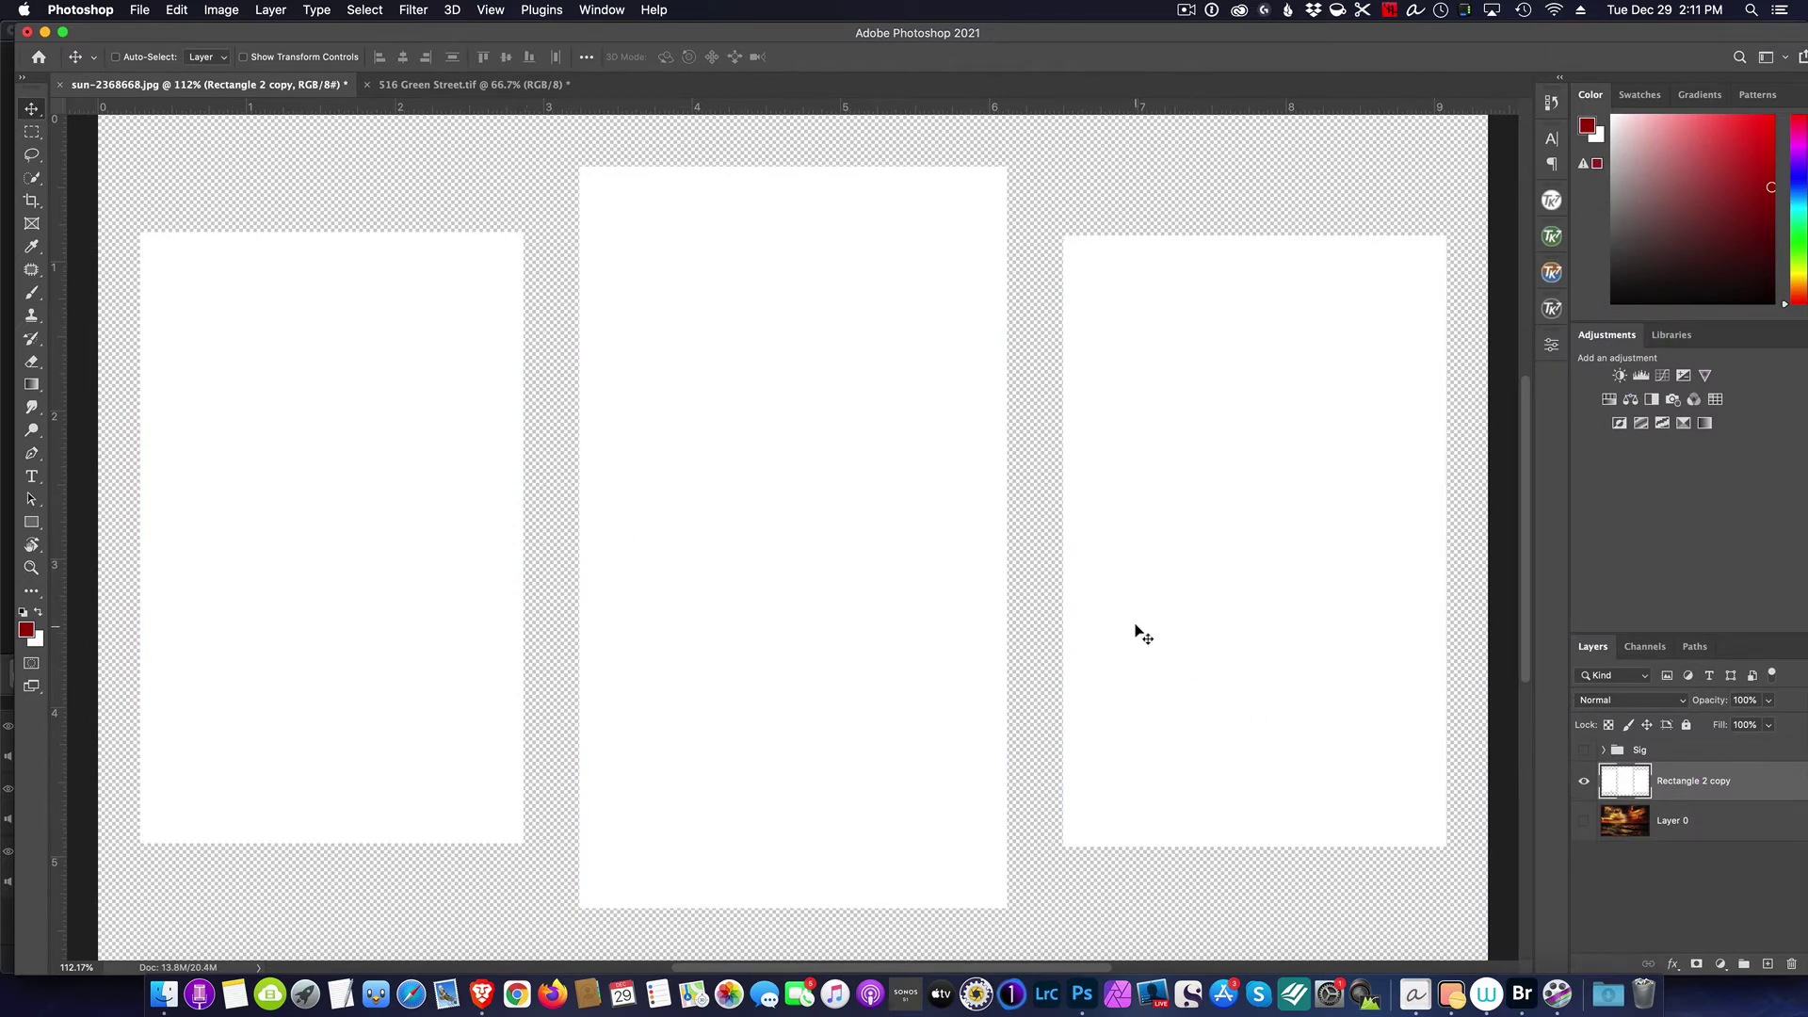
pyautogui.click(1585, 821)
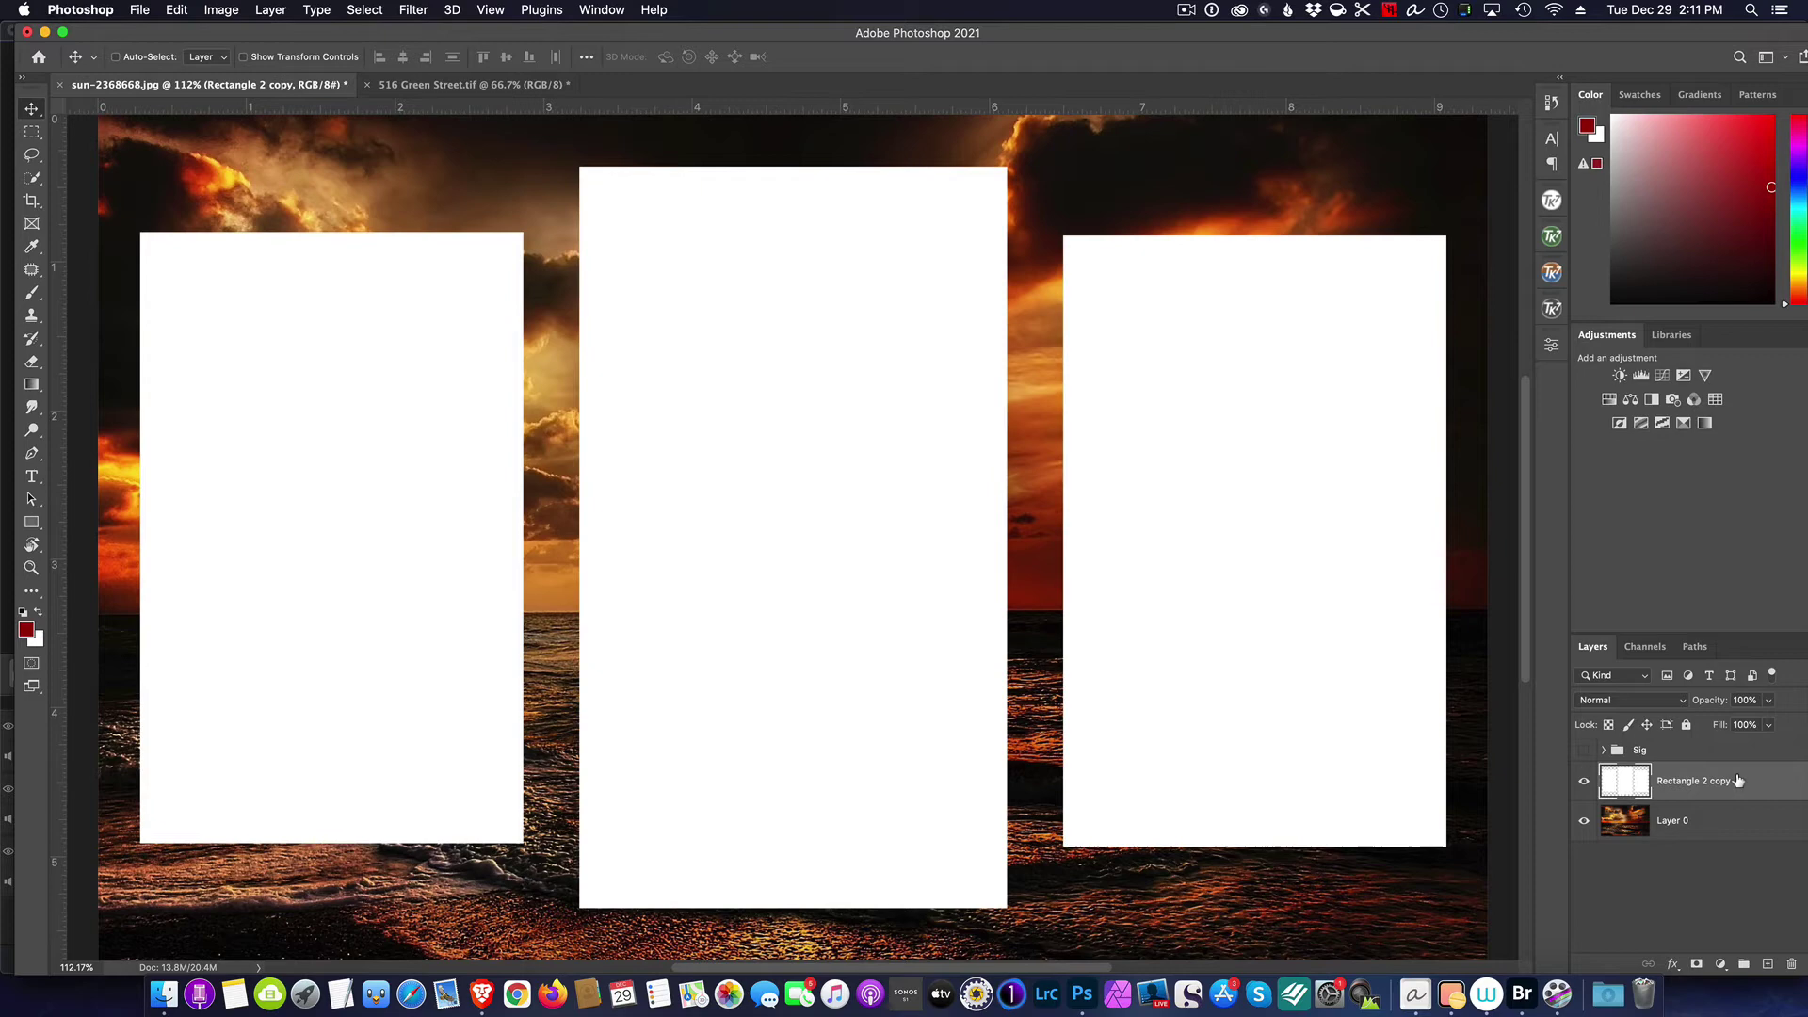
# Step: Move the merged panels layer below Layer 0 and clip the sunset photo into it
pyautogui.moveTo(1737, 781); pyautogui.dragTo(1731, 827)
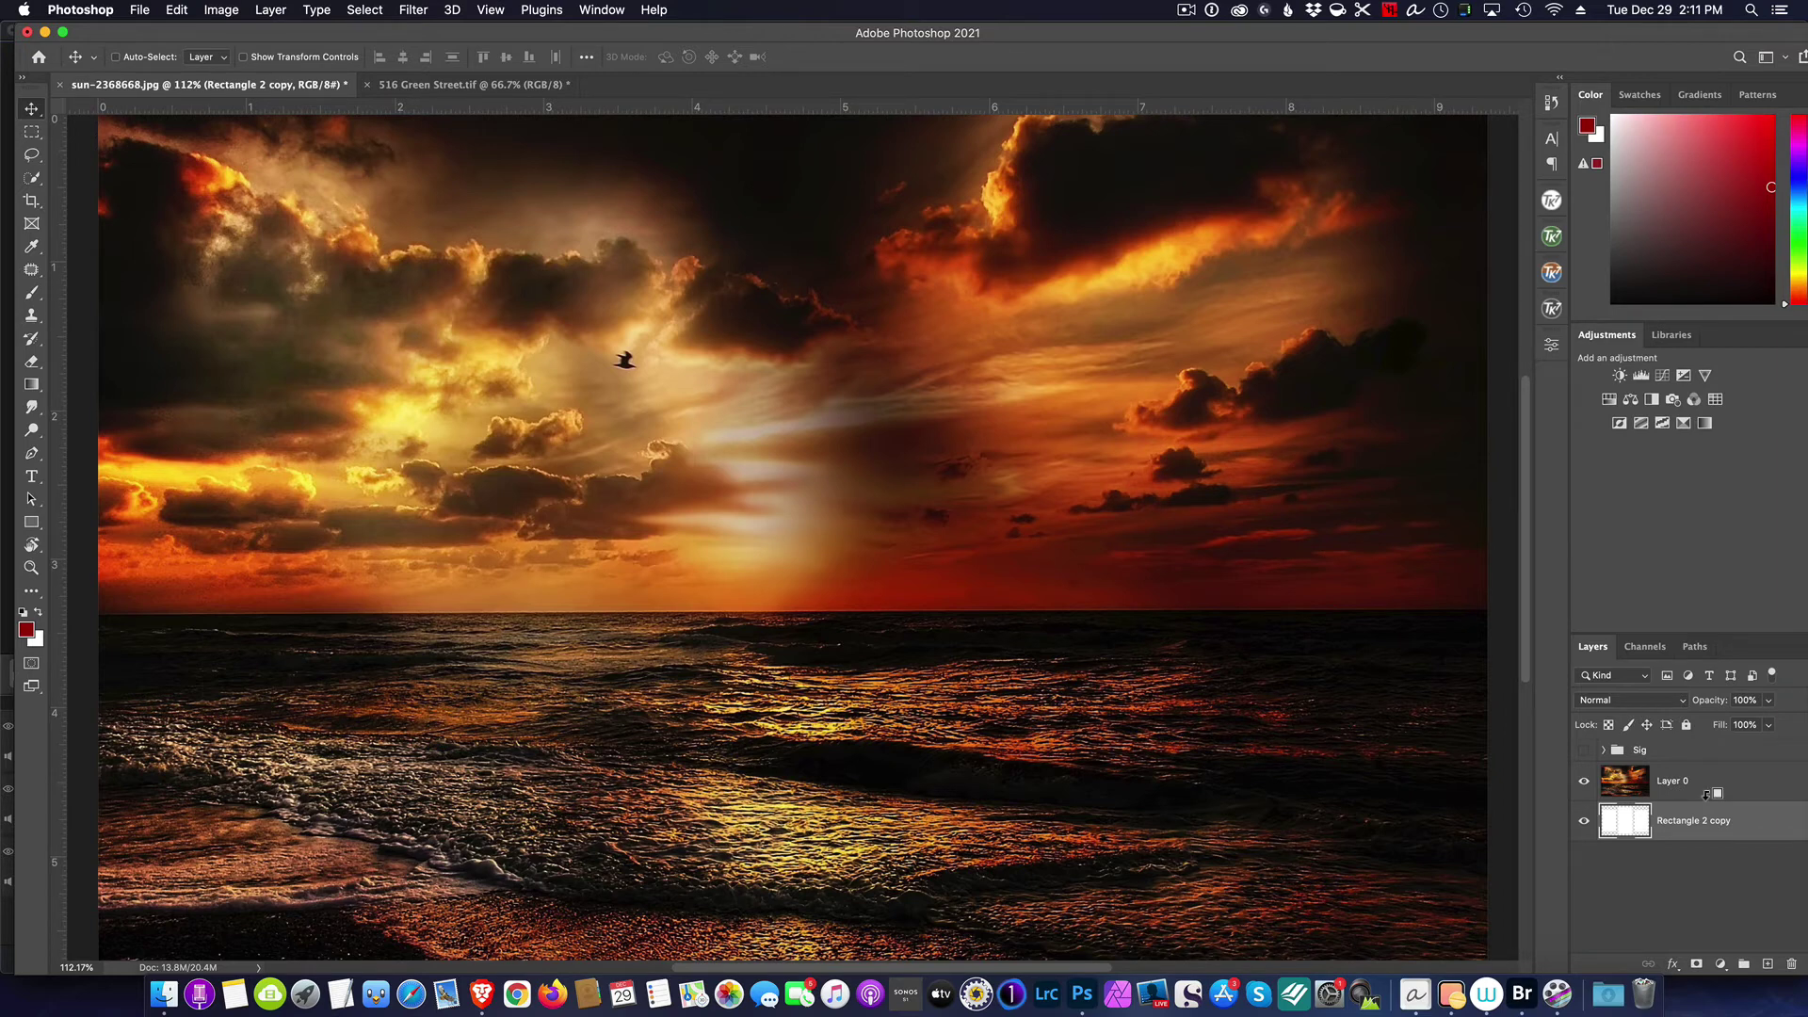
pyautogui.keyDown('alt'); pyautogui.click(1705, 794); pyautogui.keyUp('alt')
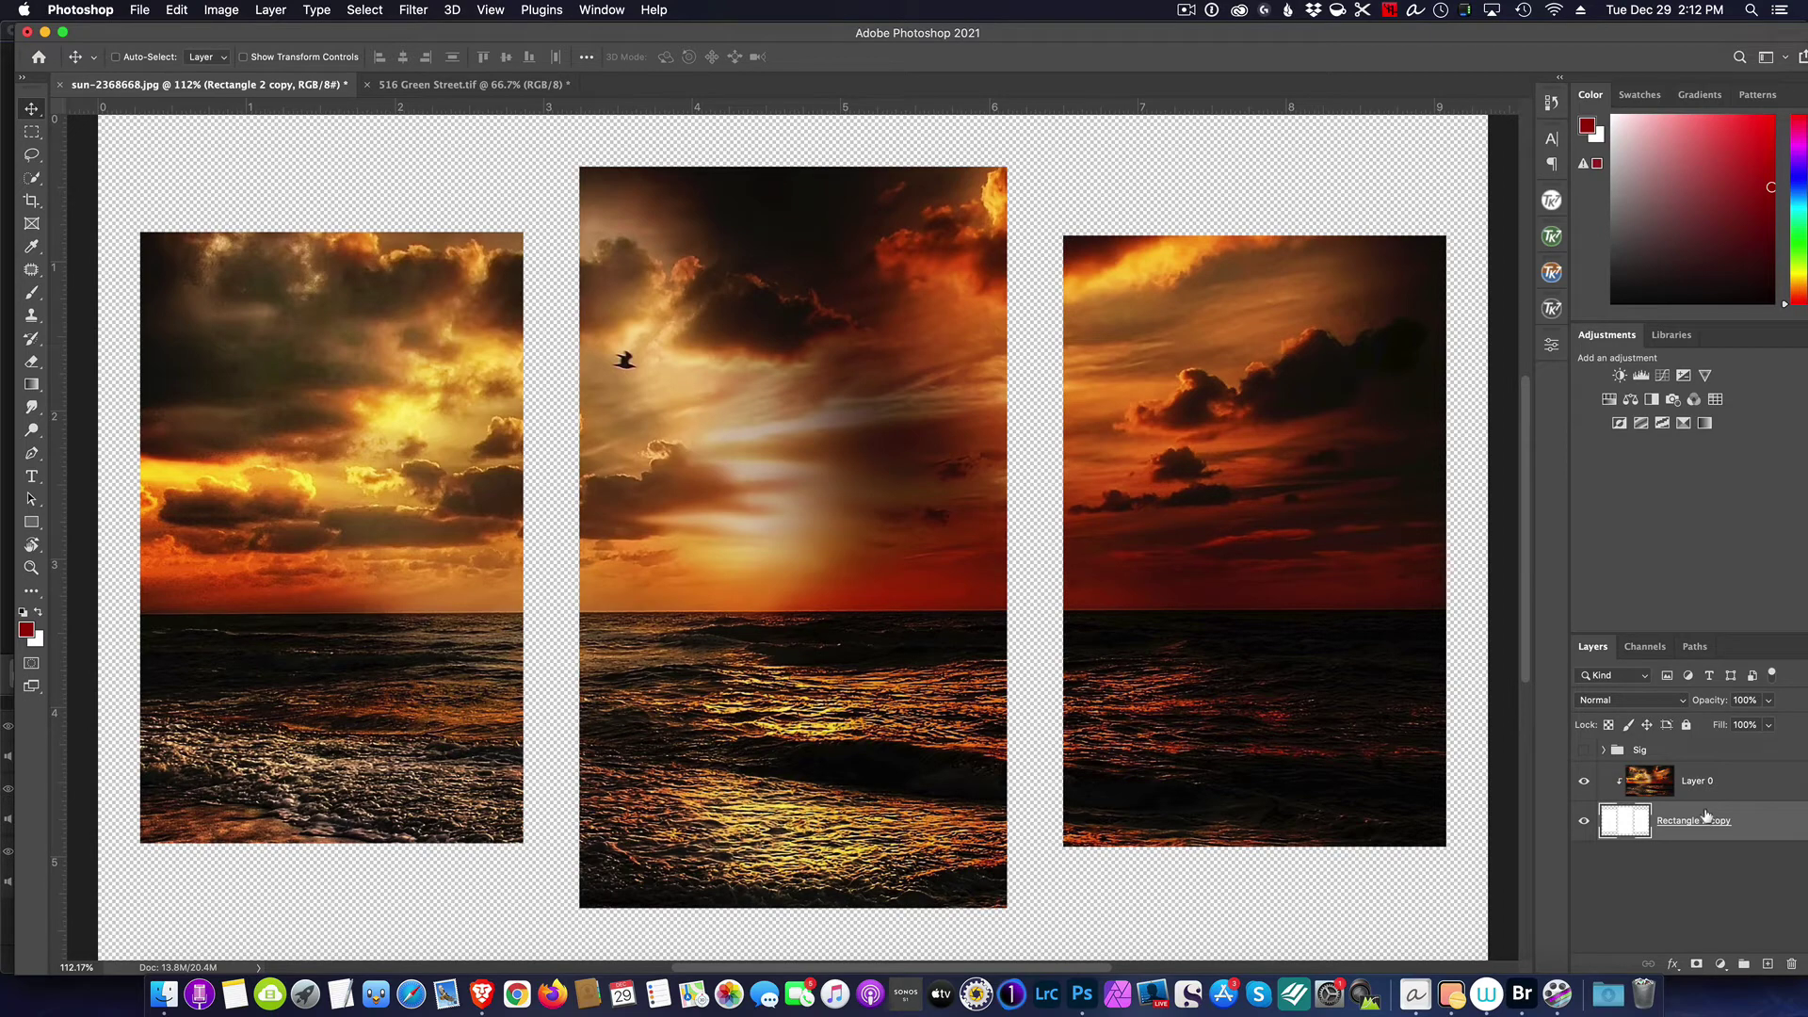
# Step: Add a black drop shadow to the Rectangle 2 copy panels
pyautogui.click(1674, 966)
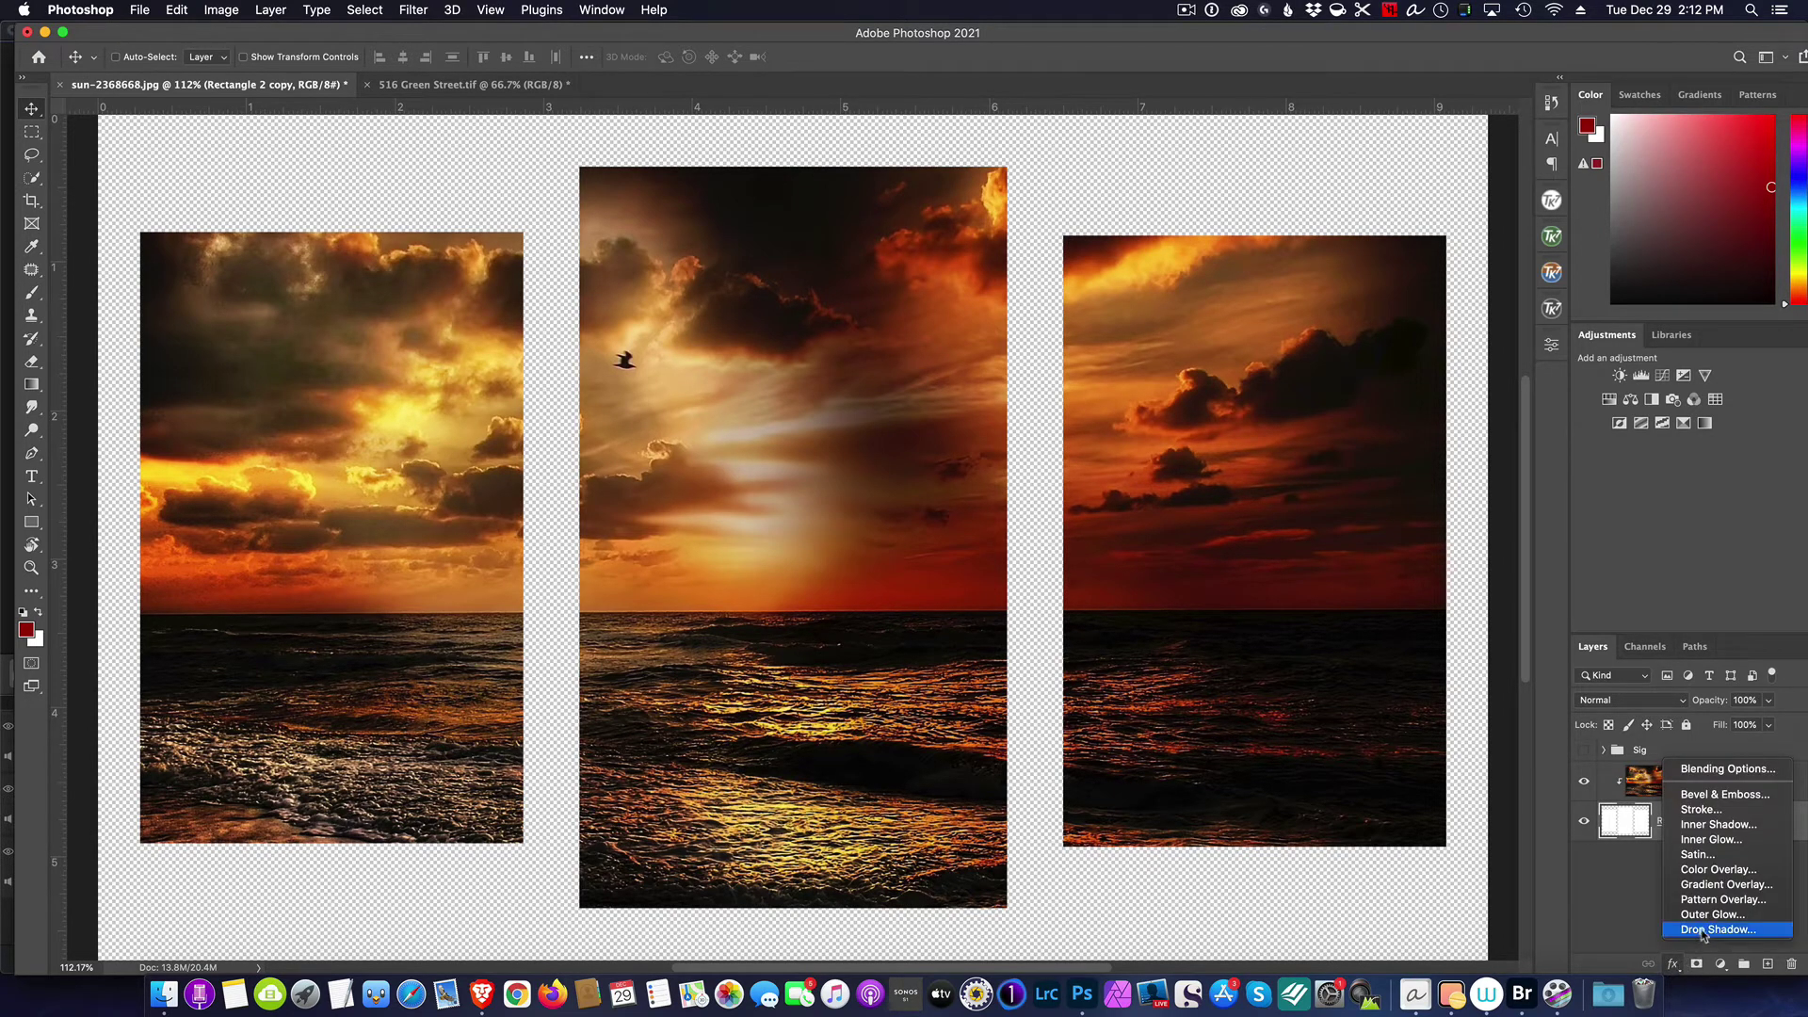
pyautogui.click(1702, 931)
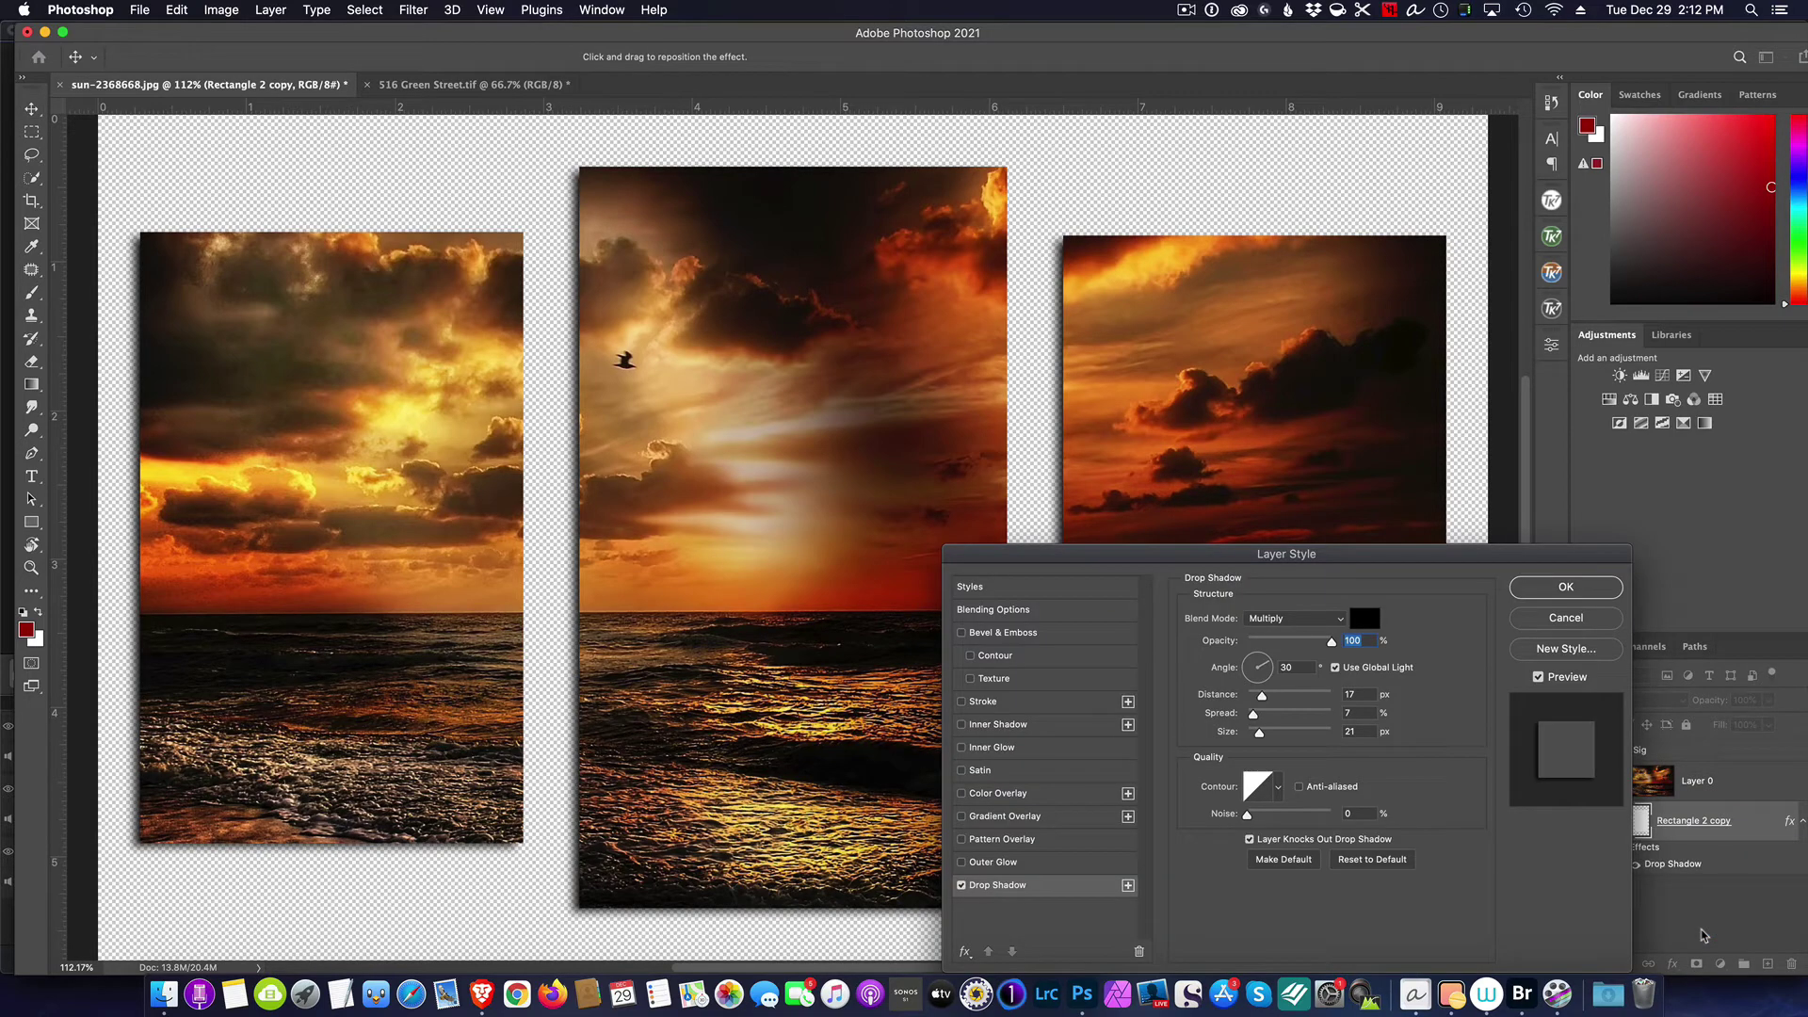
pyautogui.moveTo(1455, 560); pyautogui.dragTo(1614, 796)
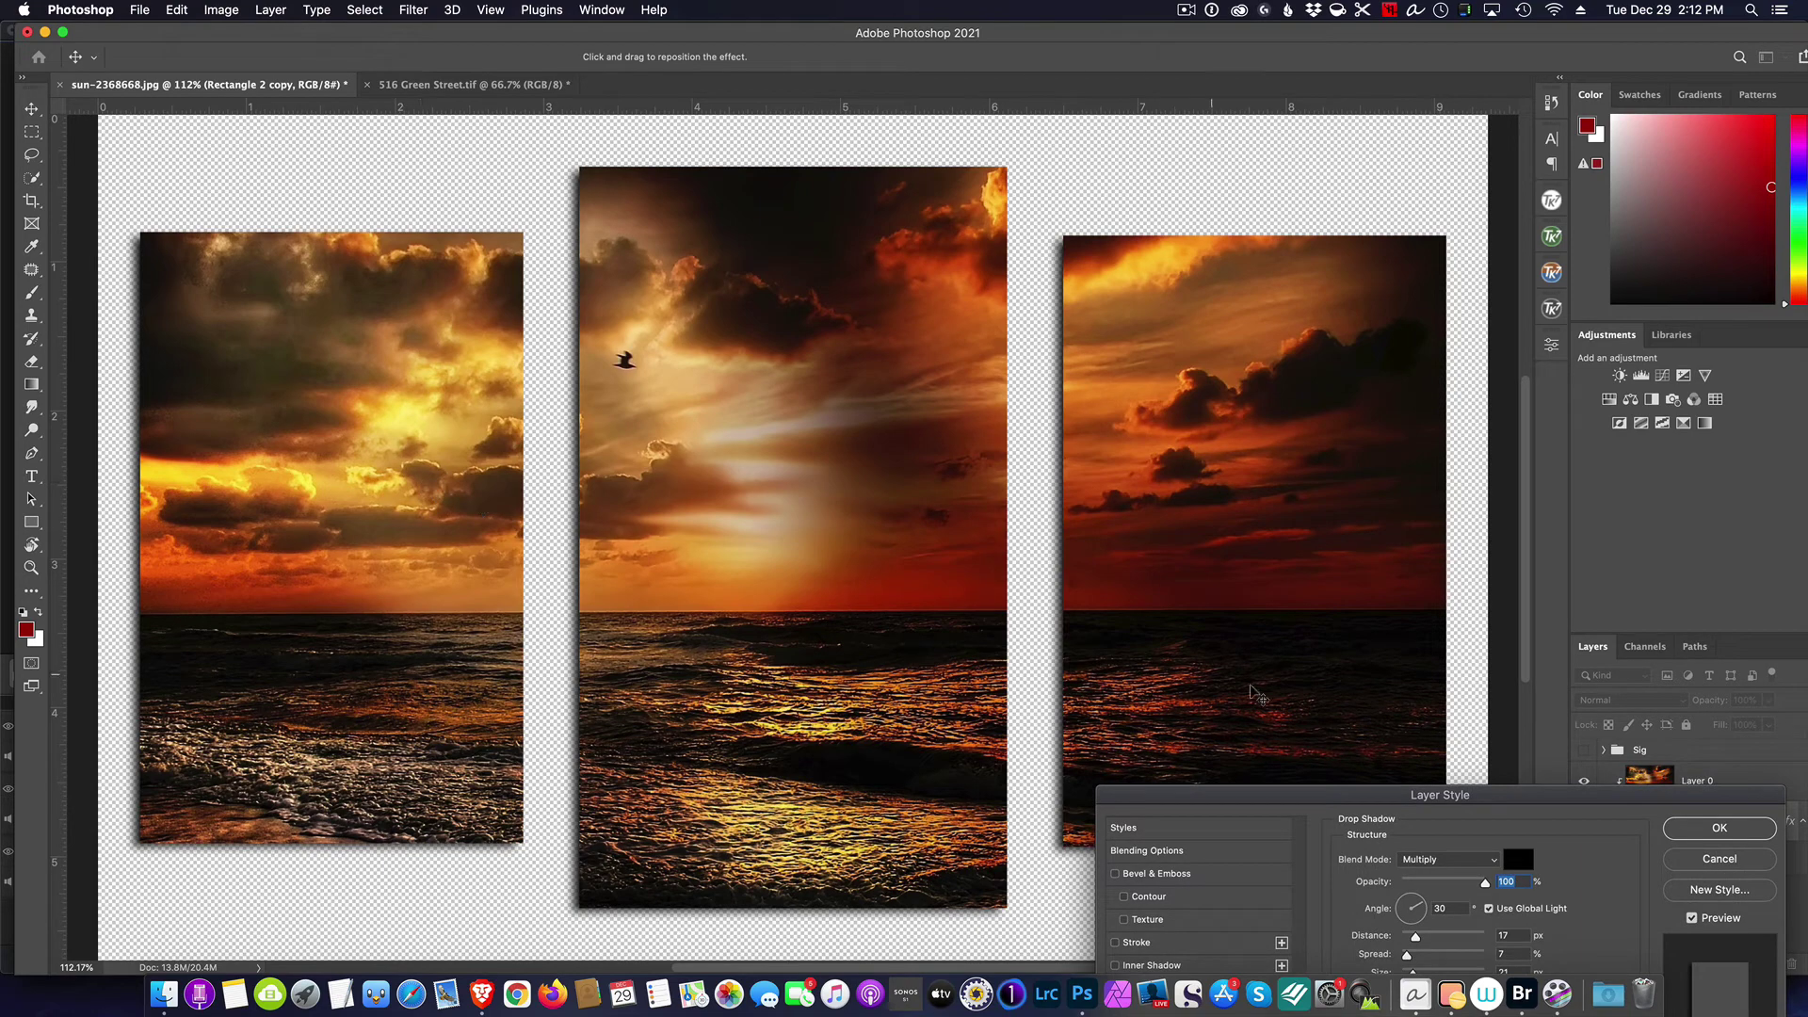
pyautogui.click(1720, 828)
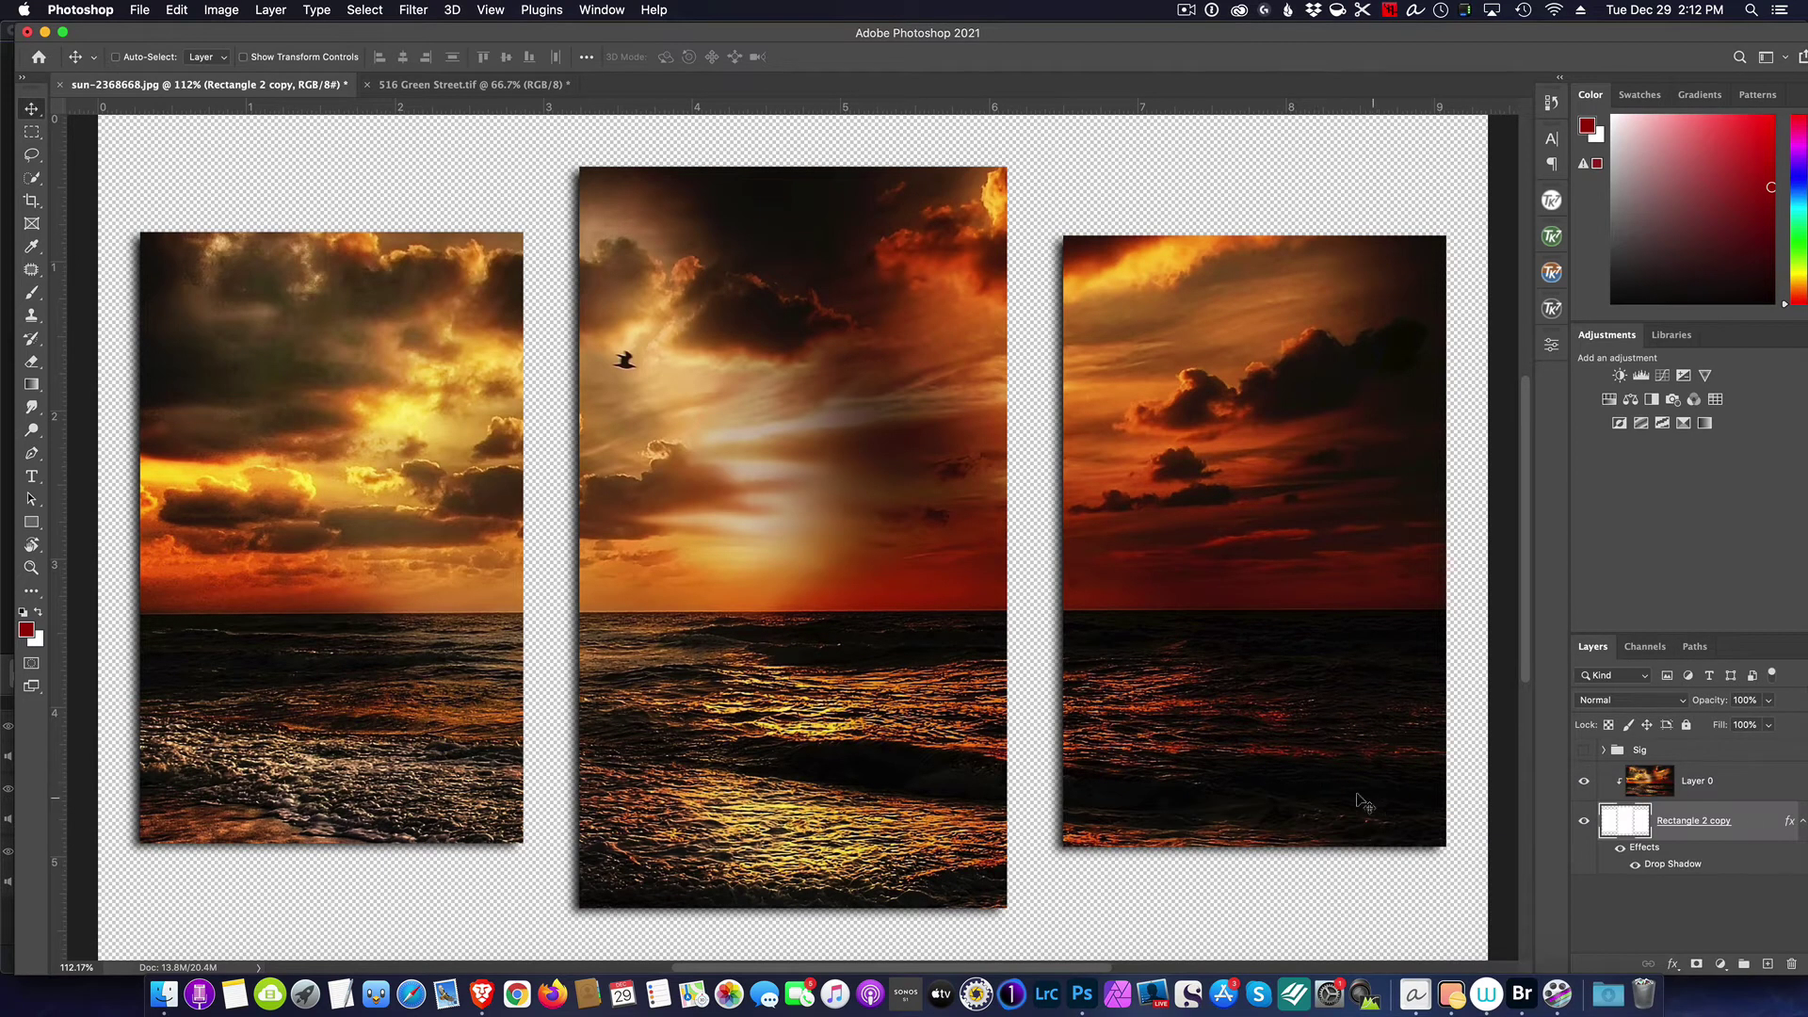
pyautogui.click(1635, 866)
pyautogui.click(1635, 866)
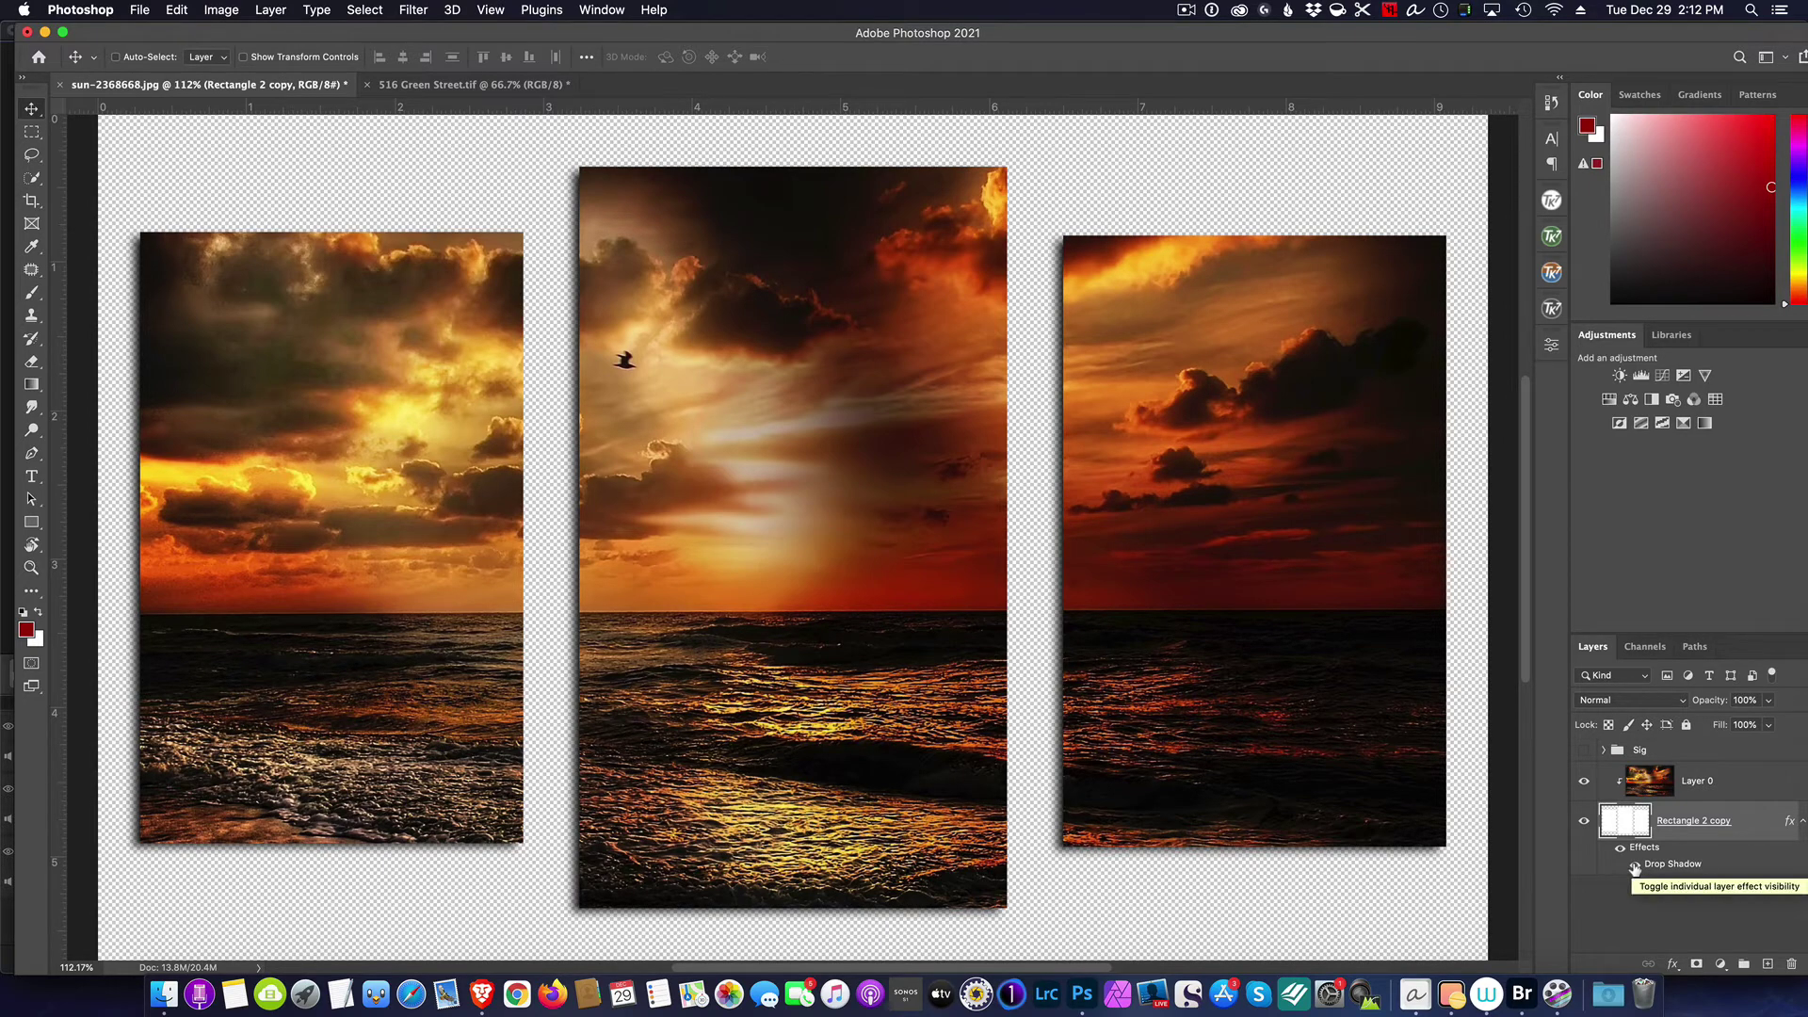
# Step: Increase the drop shadow's distance to 40 px
pyautogui.doubleClick(1677, 864)
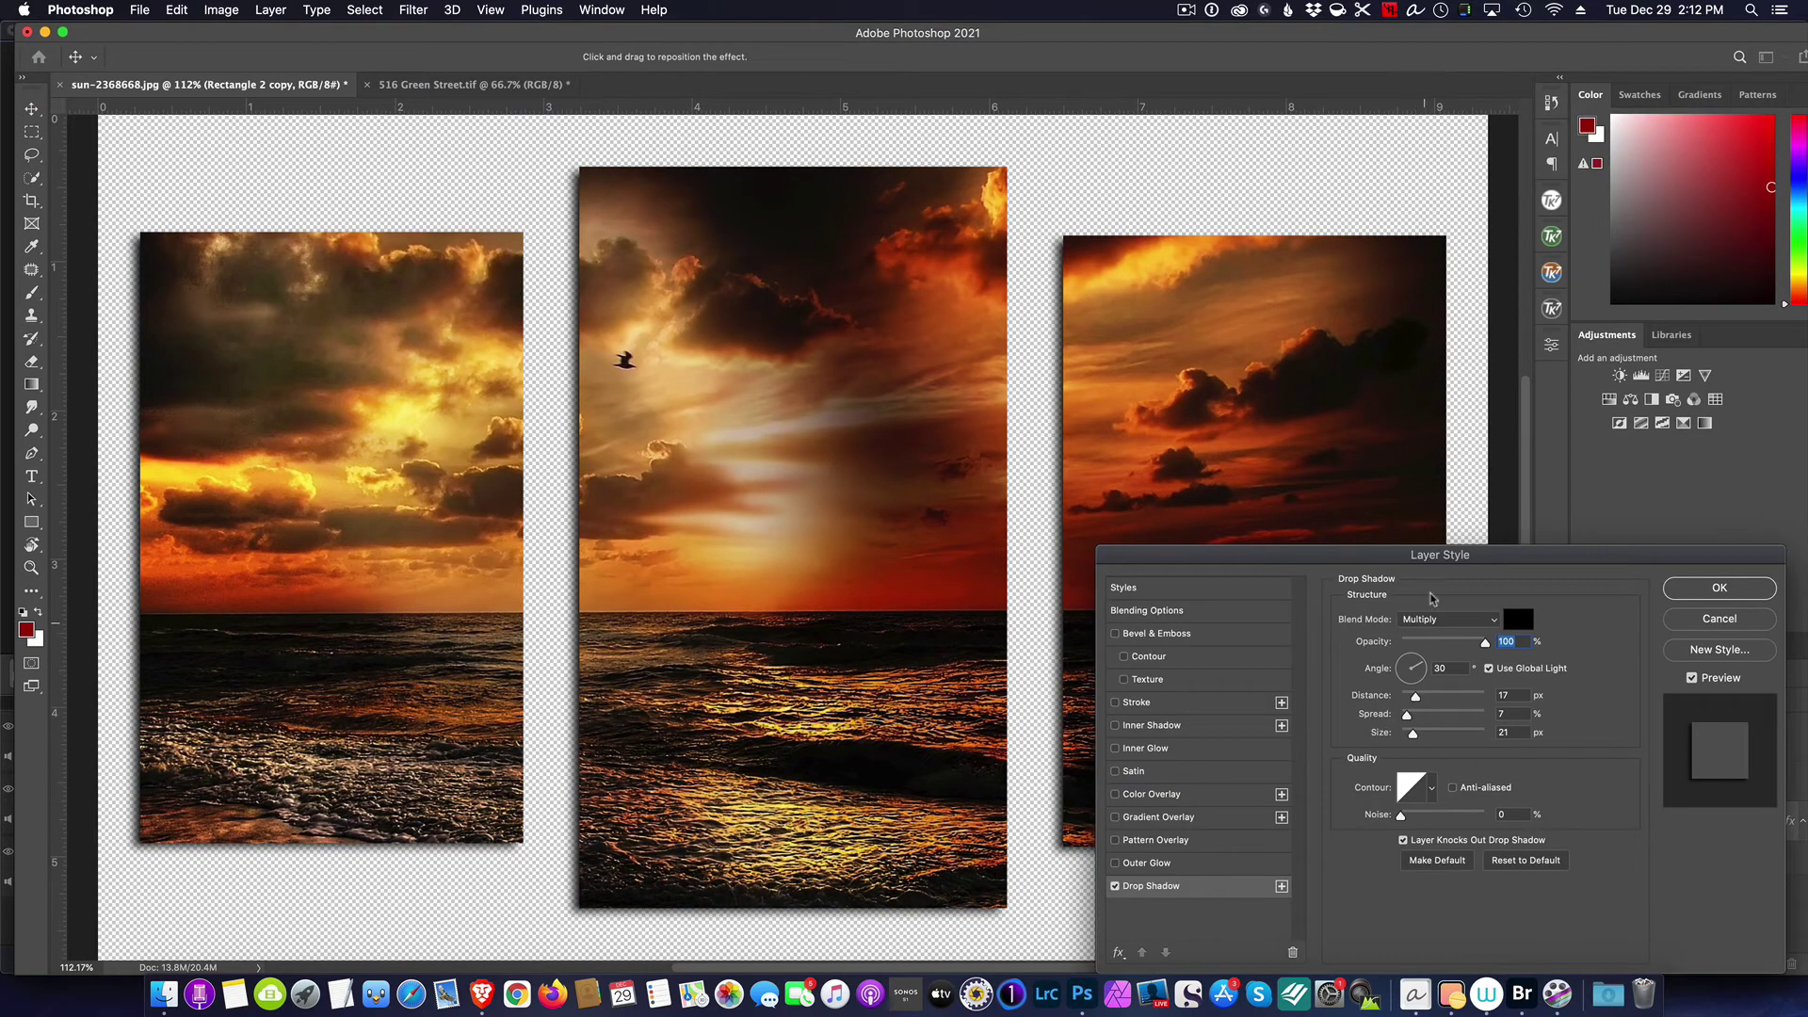
pyautogui.moveTo(1441, 559); pyautogui.dragTo(1394, 220)
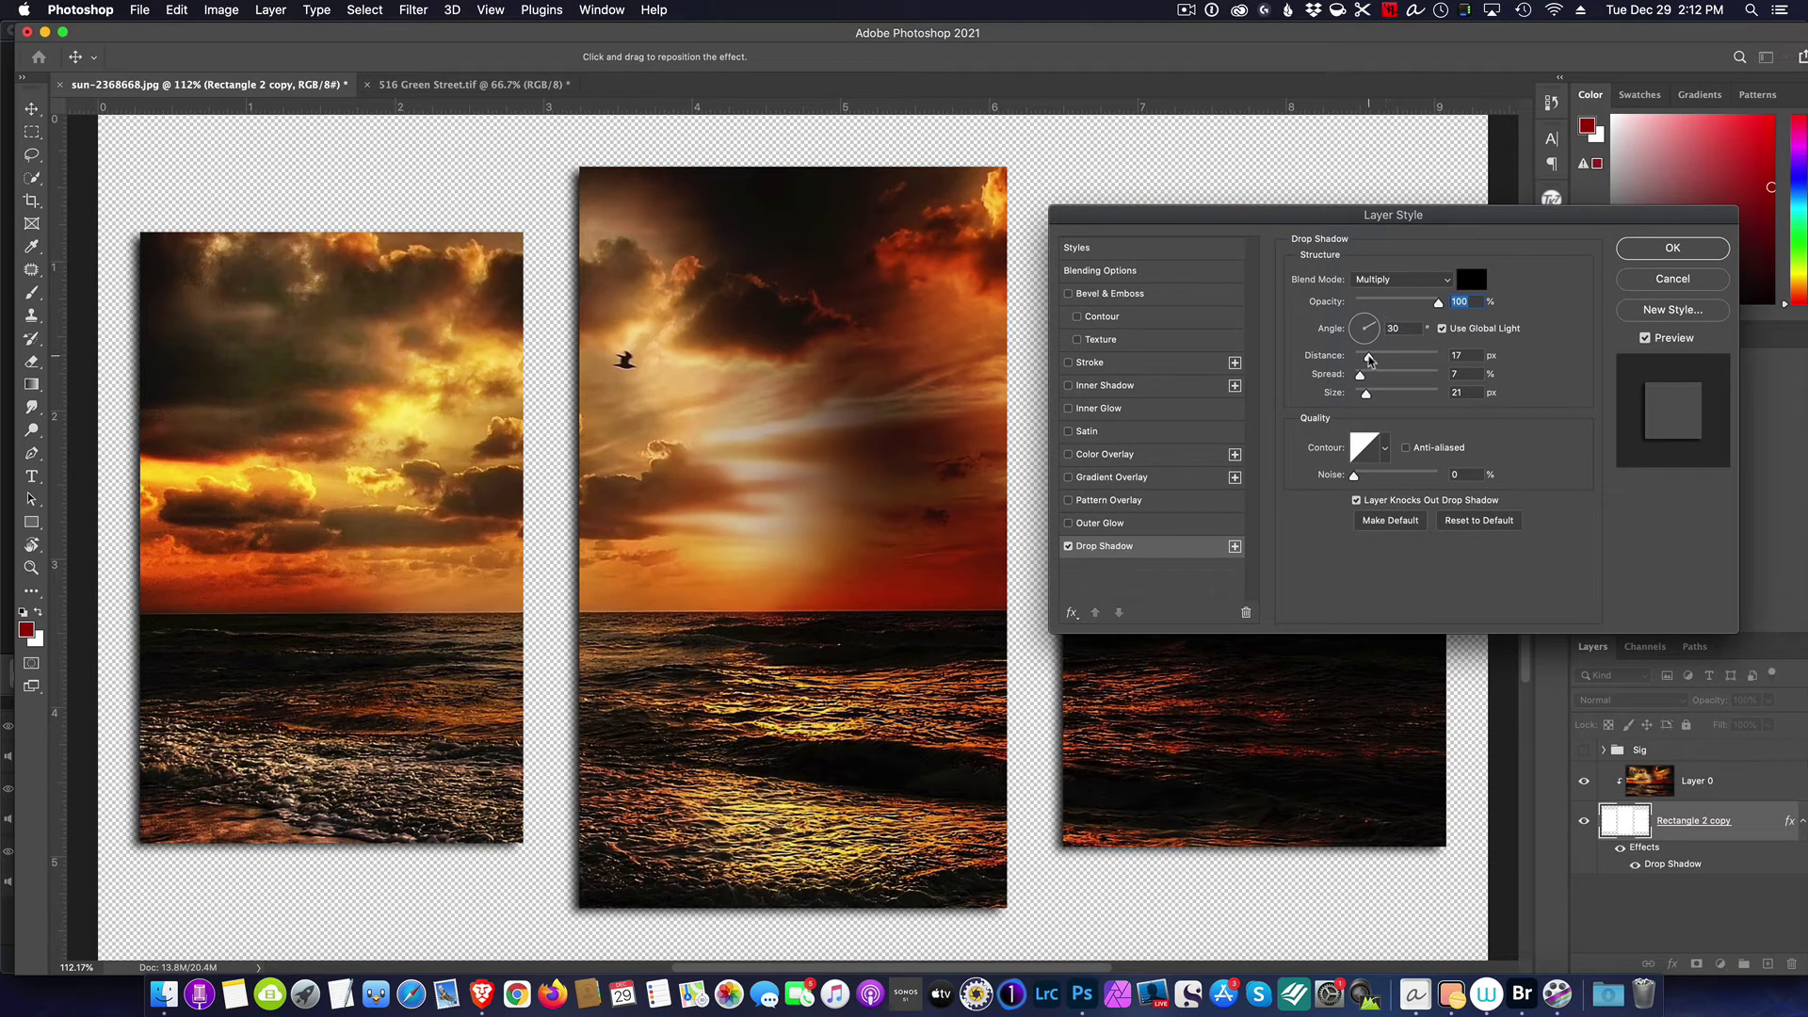
pyautogui.moveTo(1367, 358); pyautogui.dragTo(1383, 358)
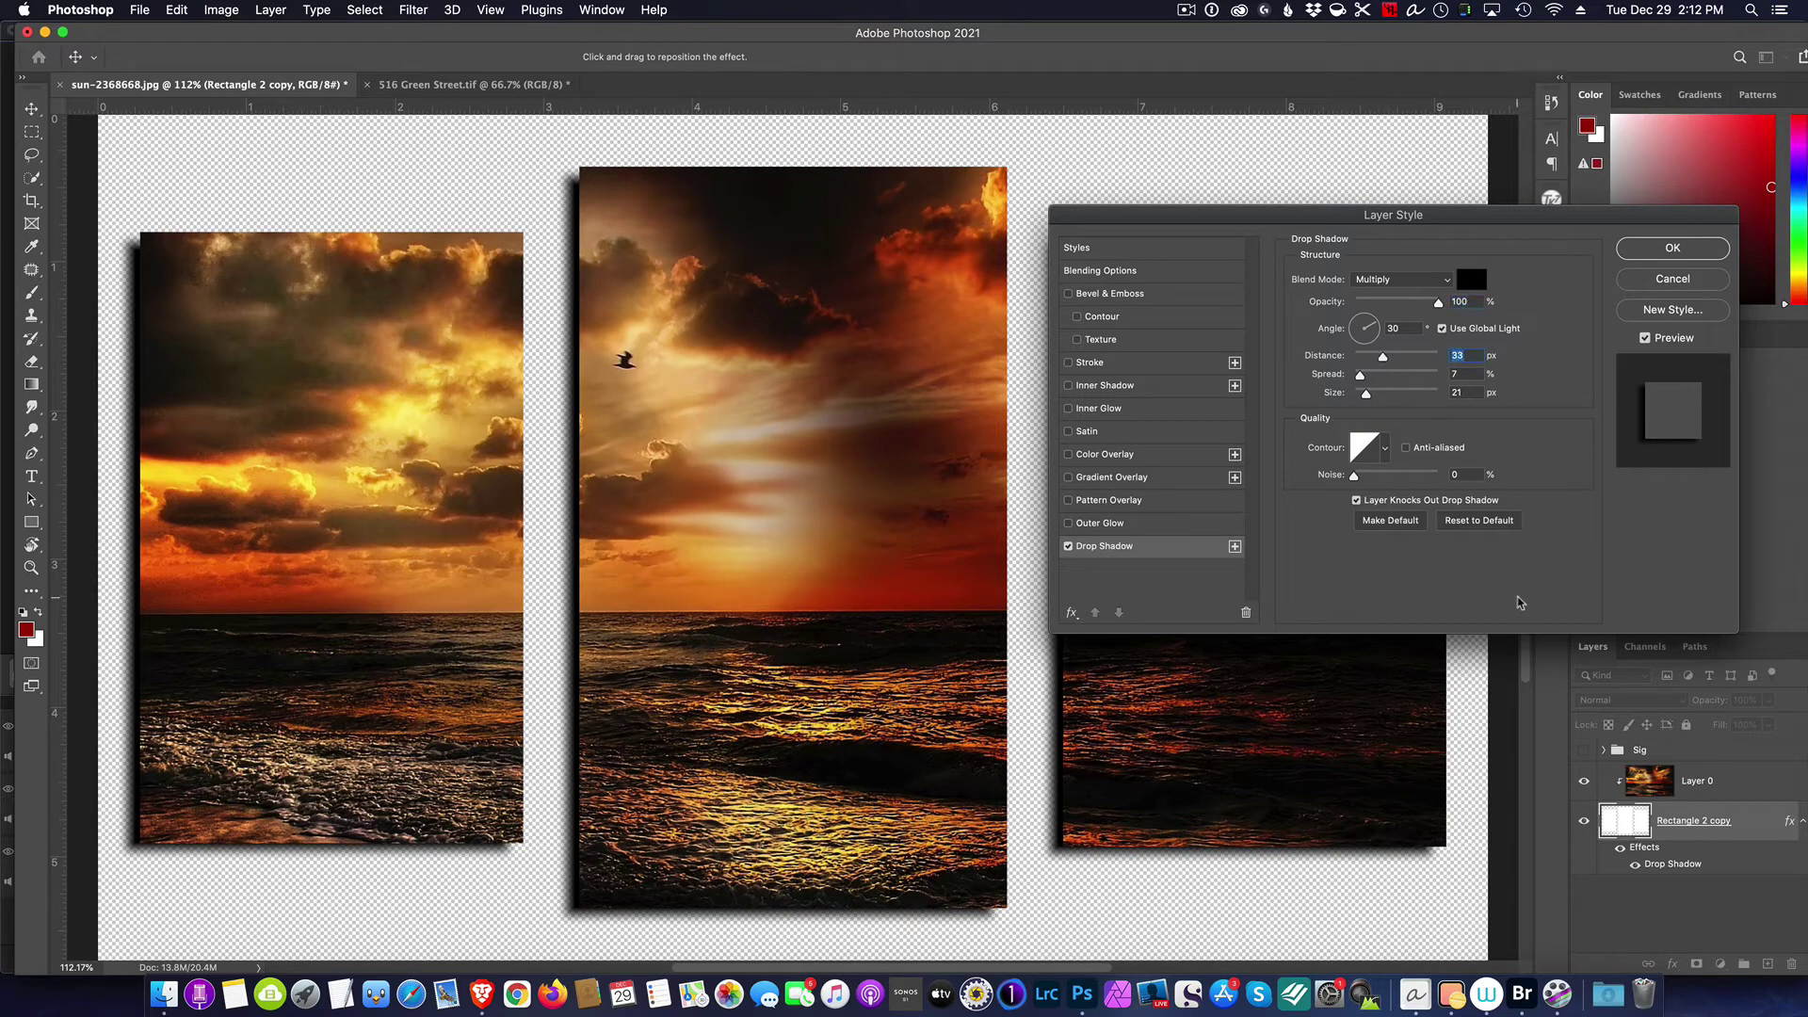
pyautogui.click(1669, 249)
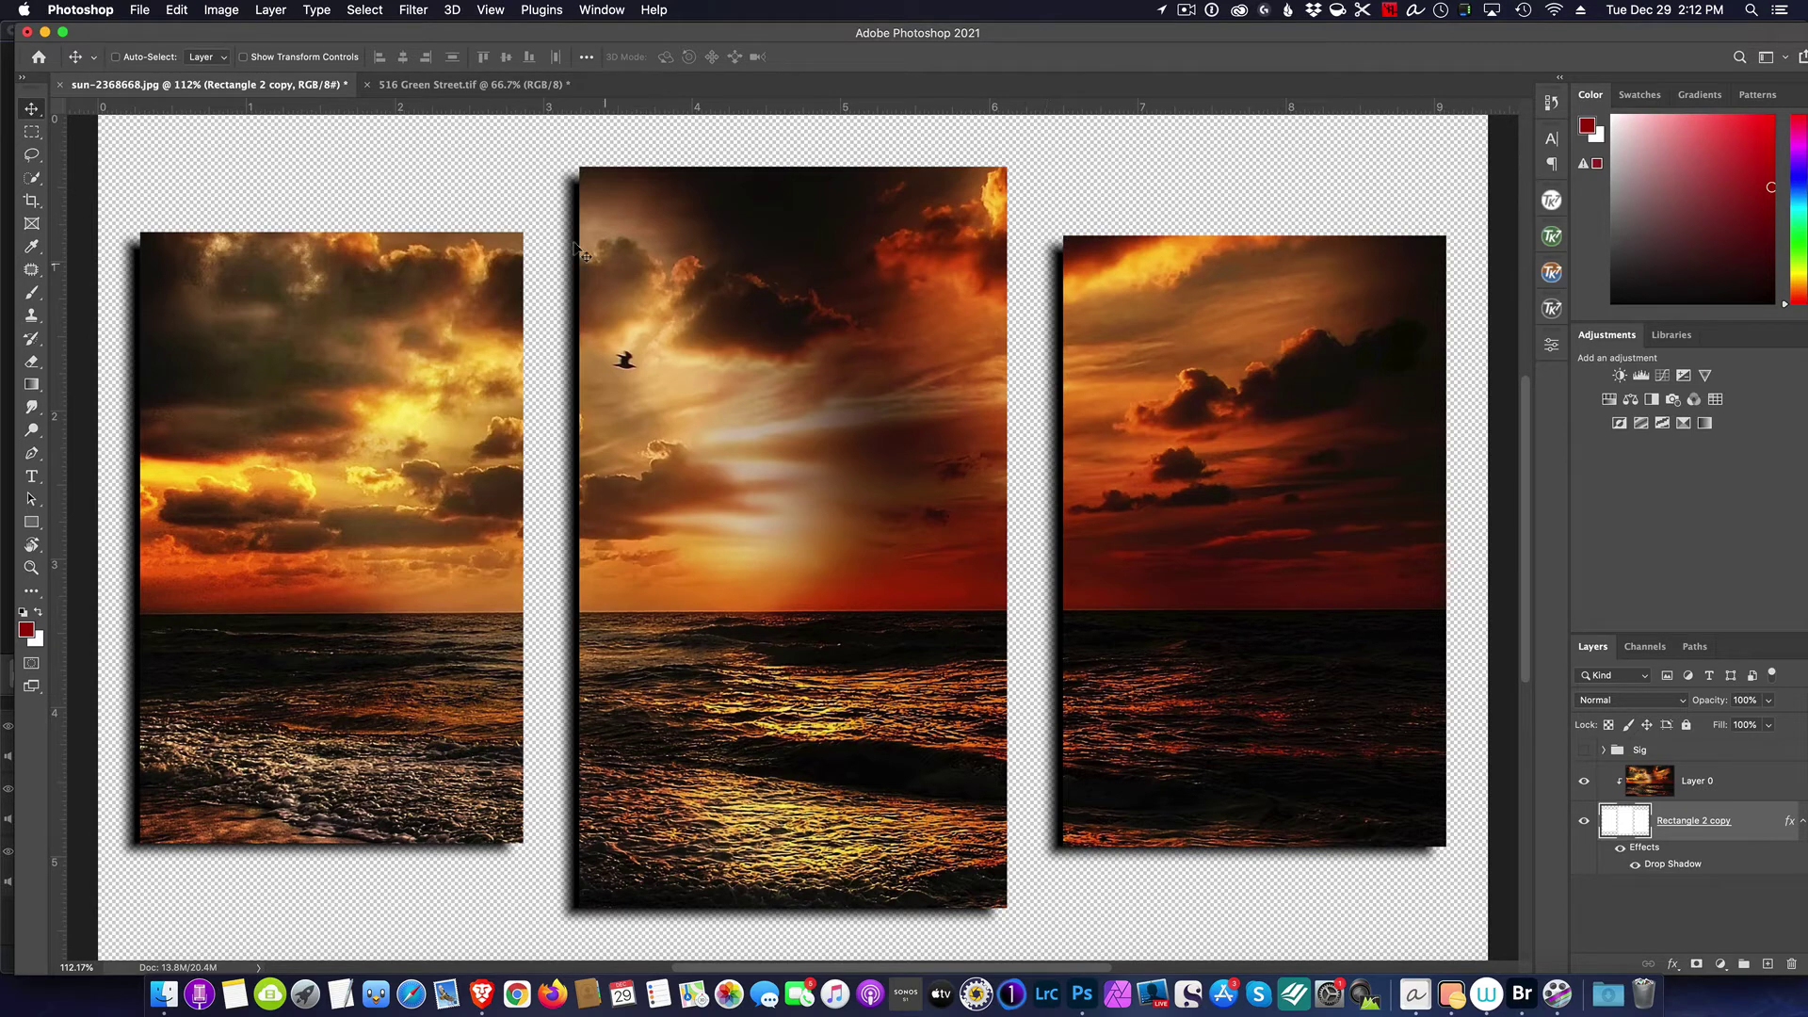
# Step: Bring the 516 Green Street.tif texture in as Layer 1 beneath Rectangle 2 copy
pyautogui.click(452, 87)
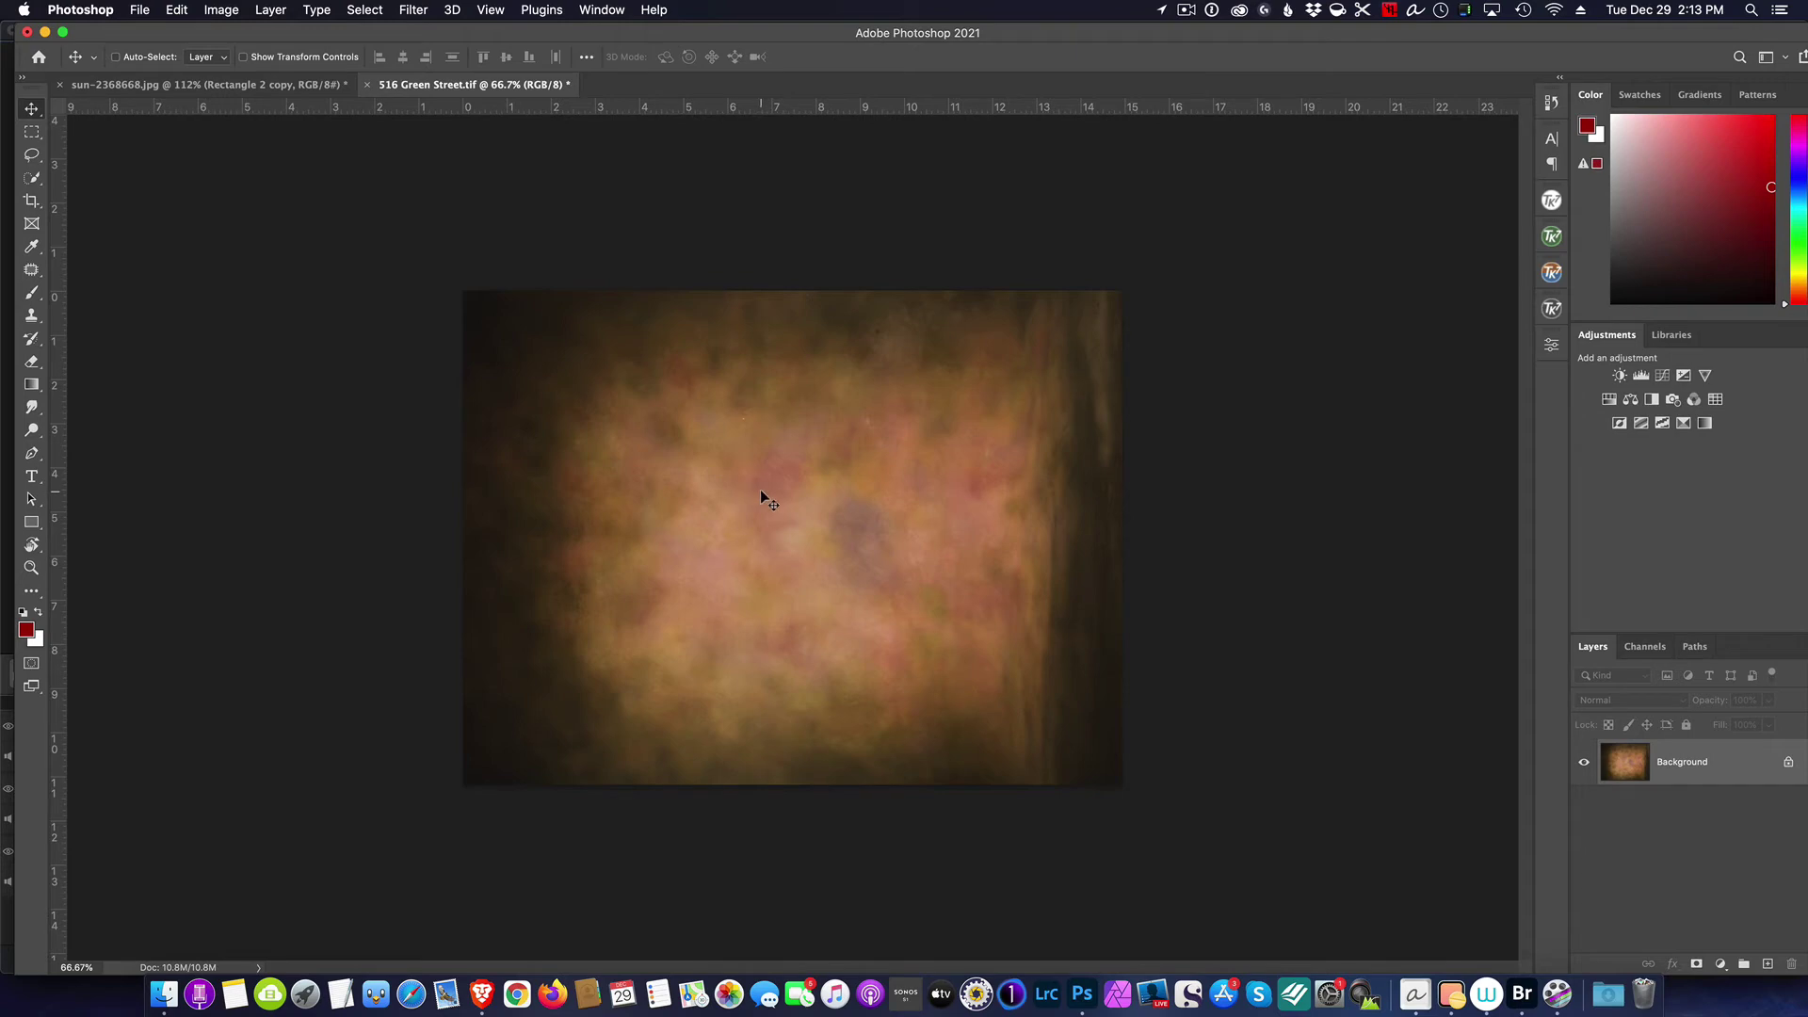
pyautogui.click(155, 85)
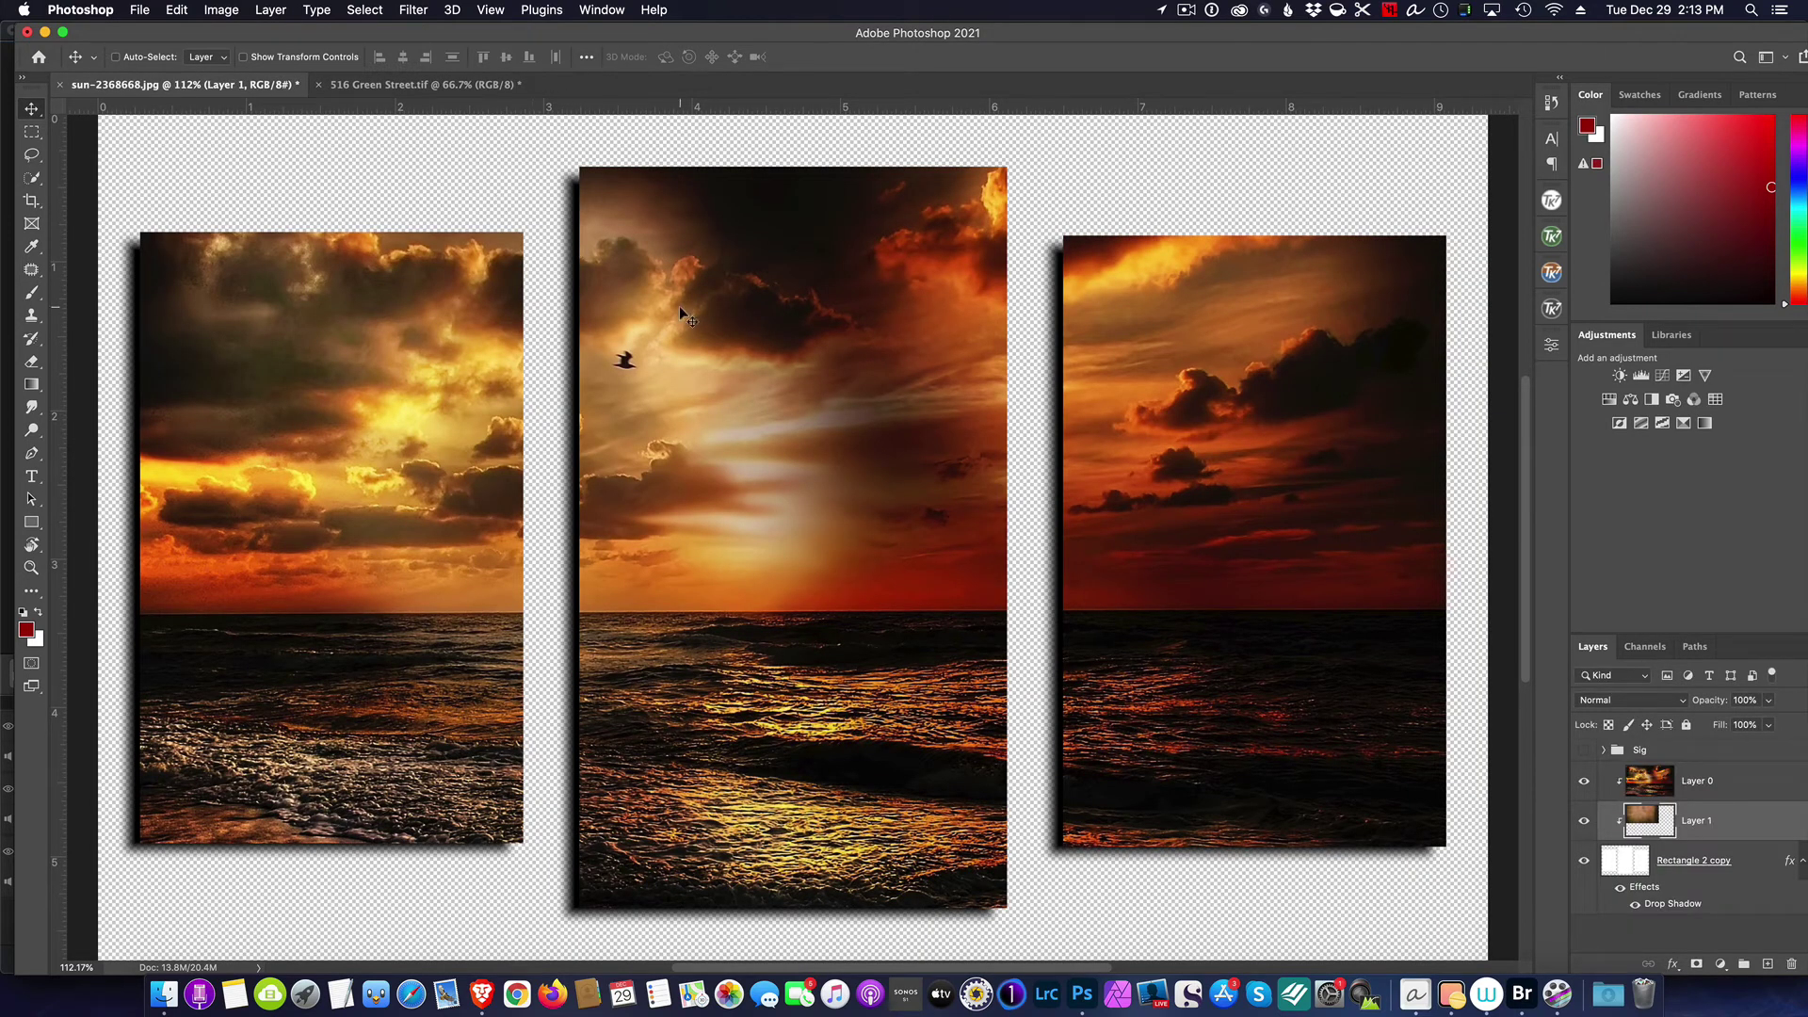
pyautogui.click(1740, 830)
pyautogui.moveTo(1740, 824); pyautogui.dragTo(1722, 905)
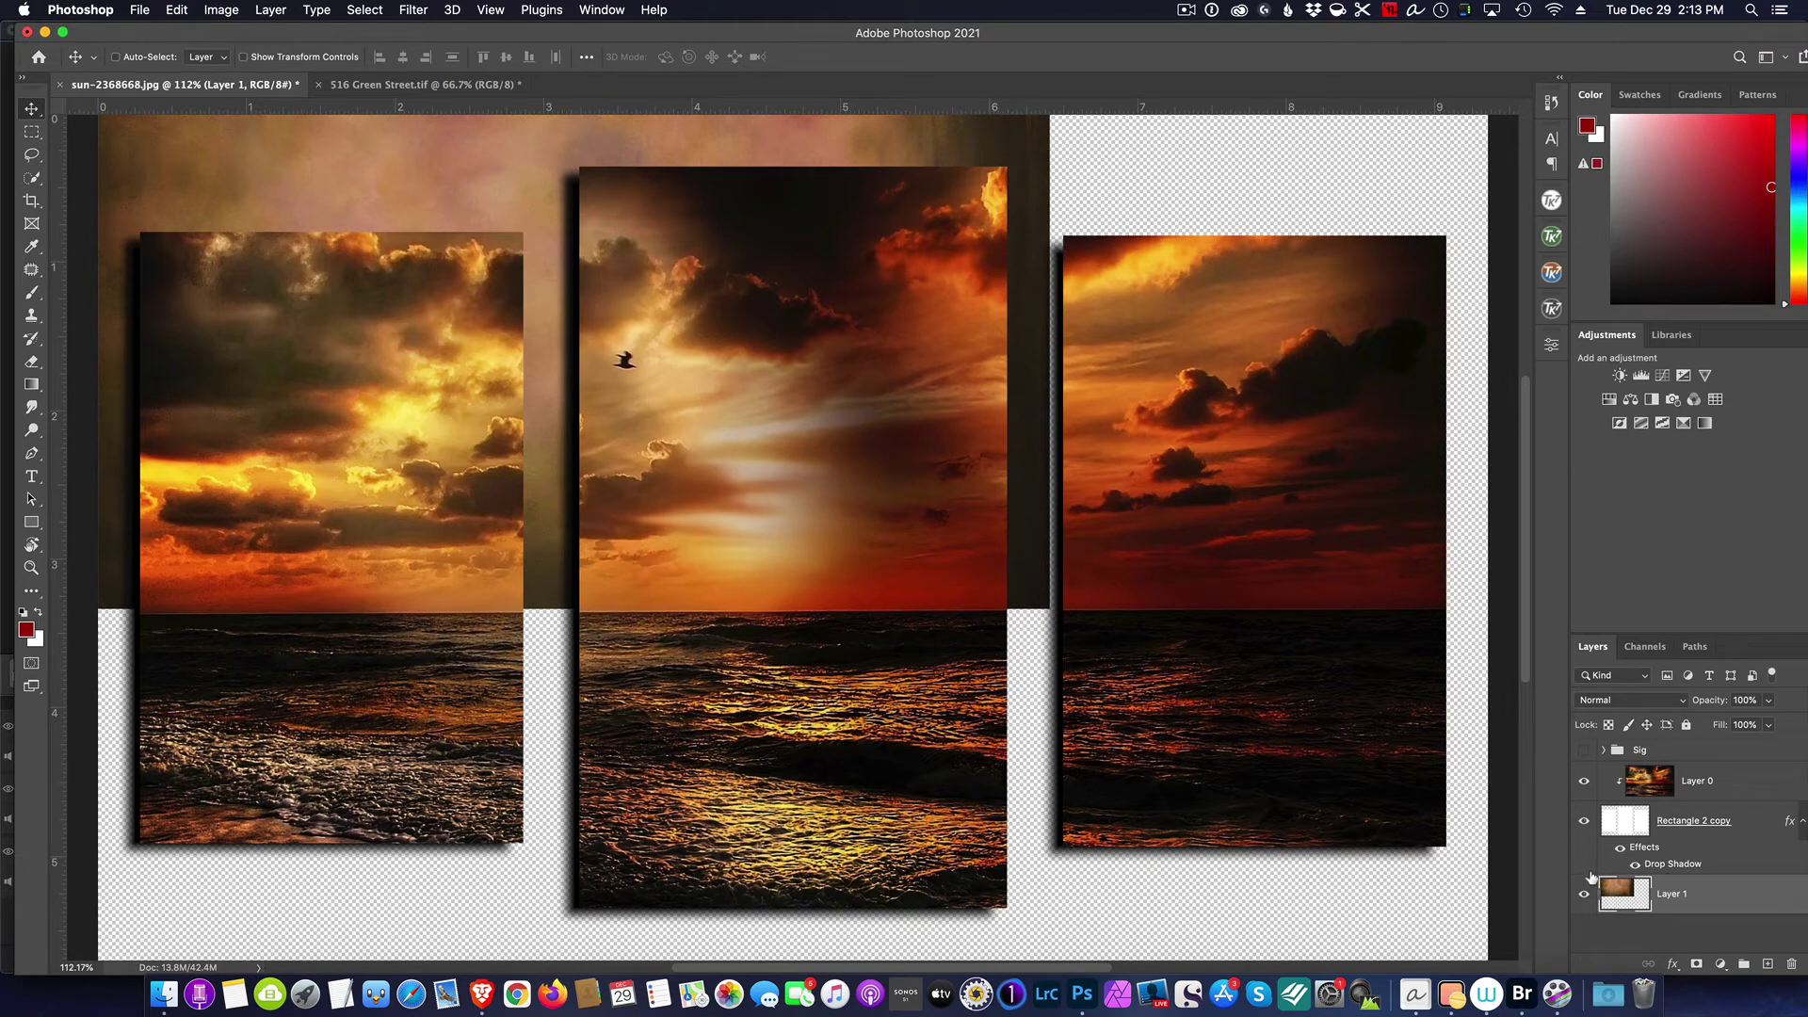
# Step: Scale the Layer 1 texture up to fill the canvas and reposition it behind the panels
pyautogui.press('super+t')
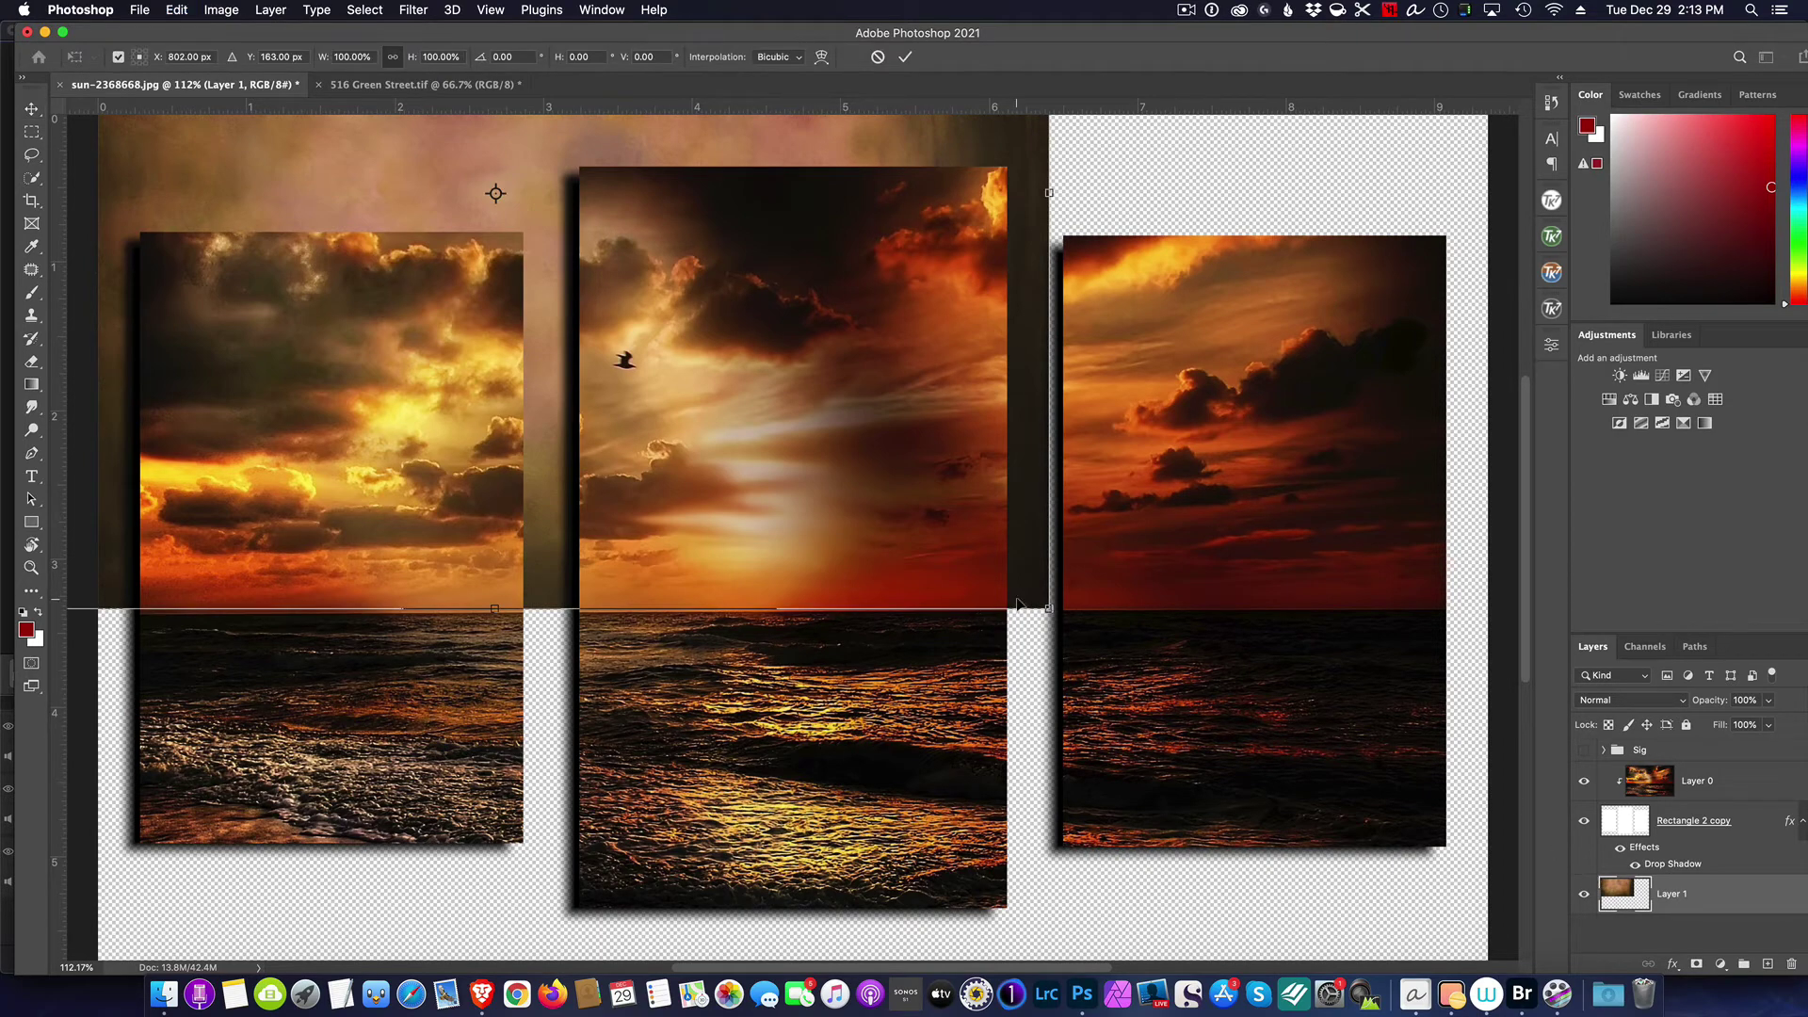
pyautogui.moveTo(1049, 607); pyautogui.dragTo(1559, 947)
pyautogui.scroll(3, 1234, 459)
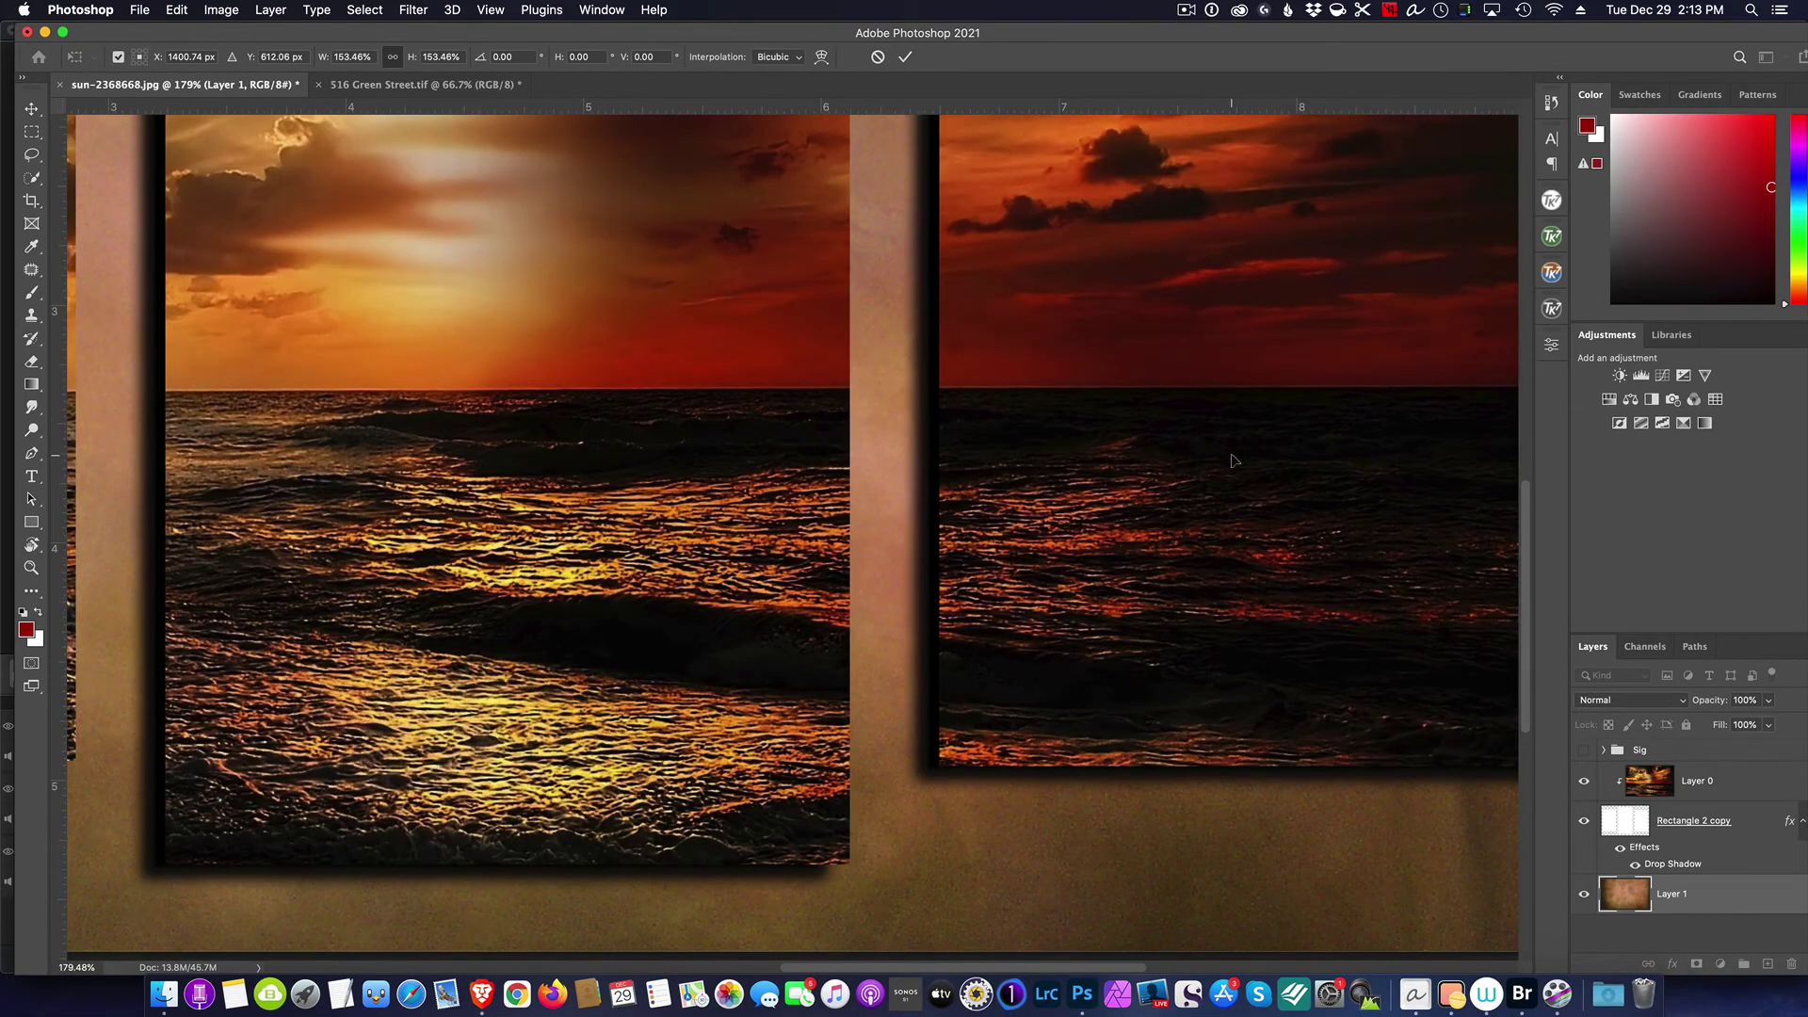
pyautogui.scroll(-4, 1234, 460)
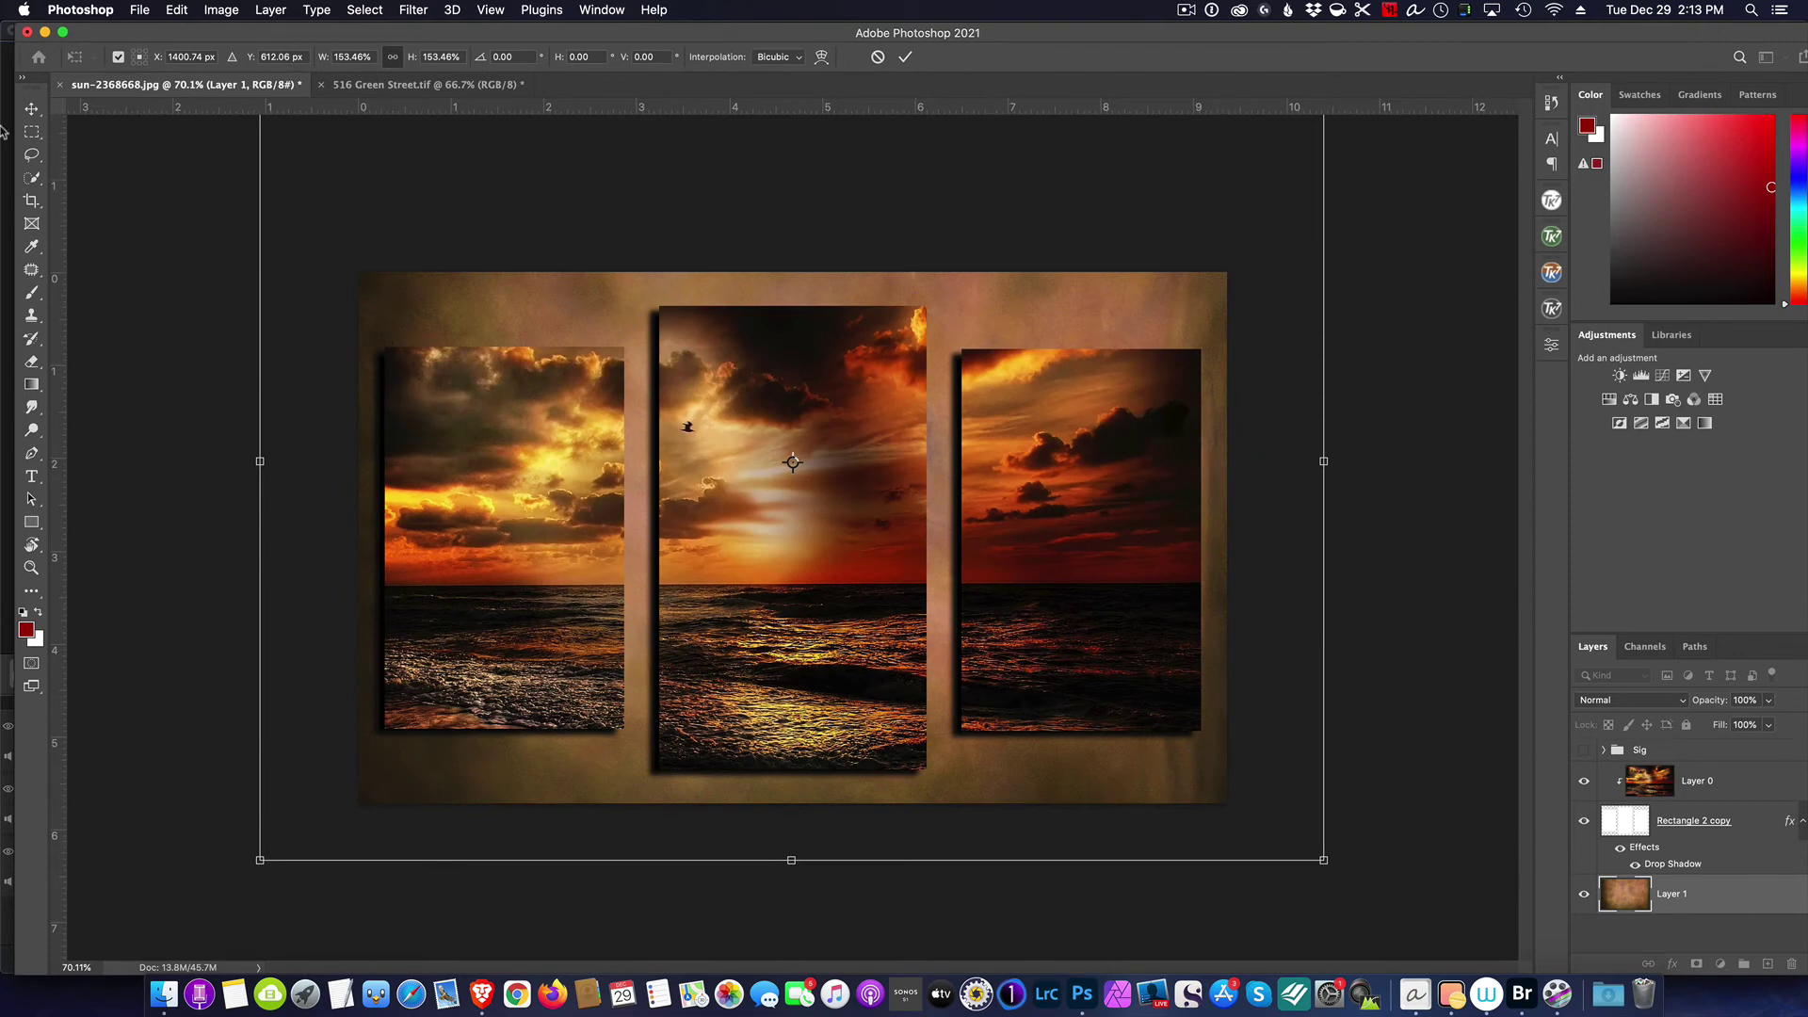
pyautogui.press('Return')
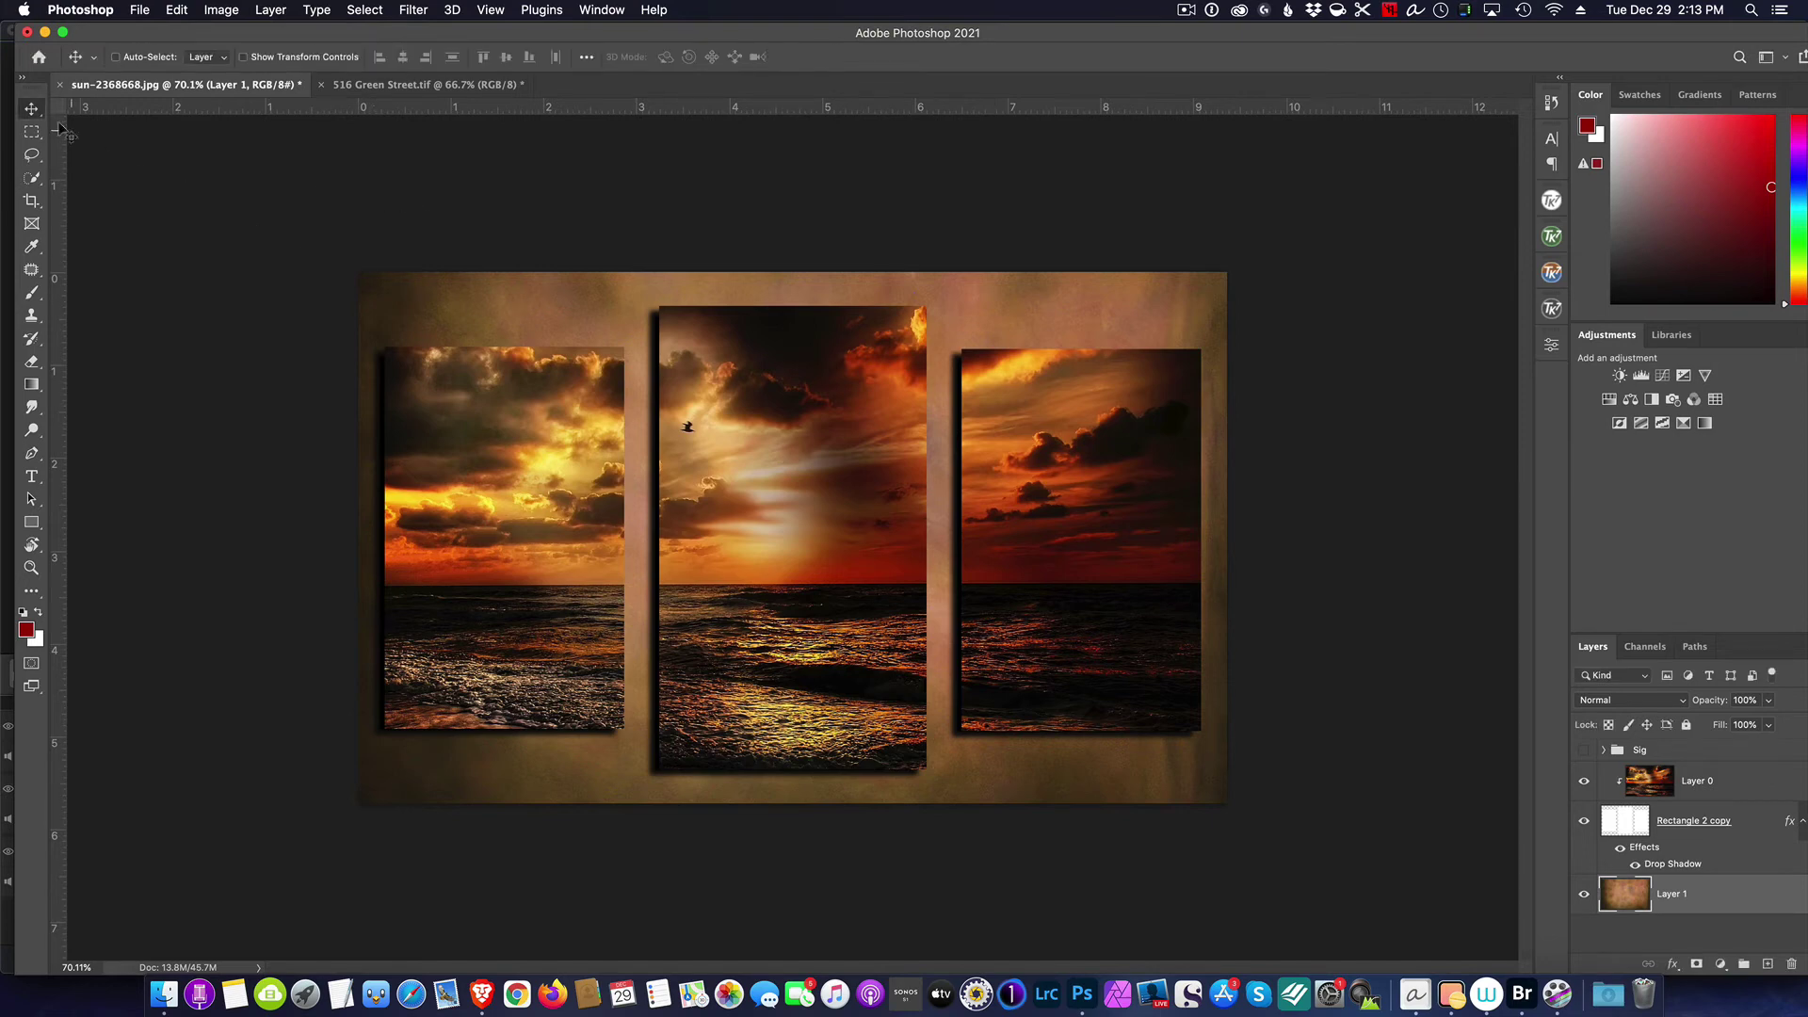
pyautogui.moveTo(808, 307); pyautogui.dragTo(788, 345)
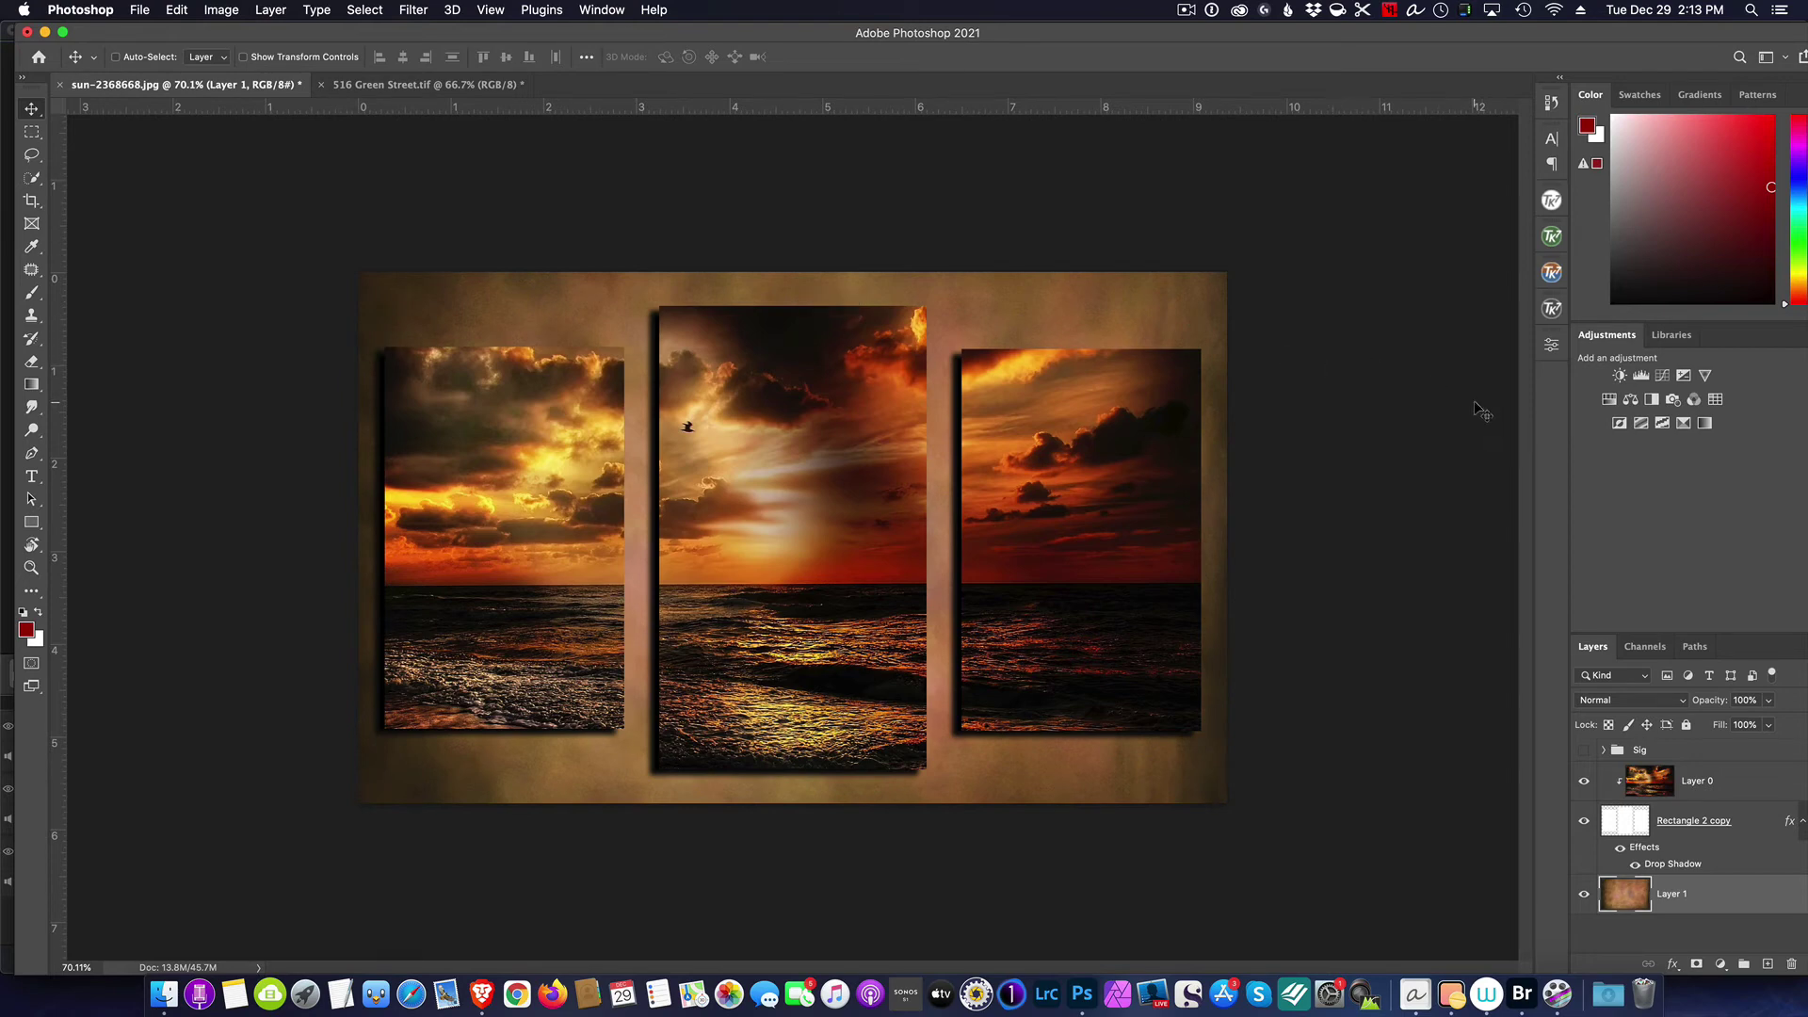
pyautogui.press('super+equal')
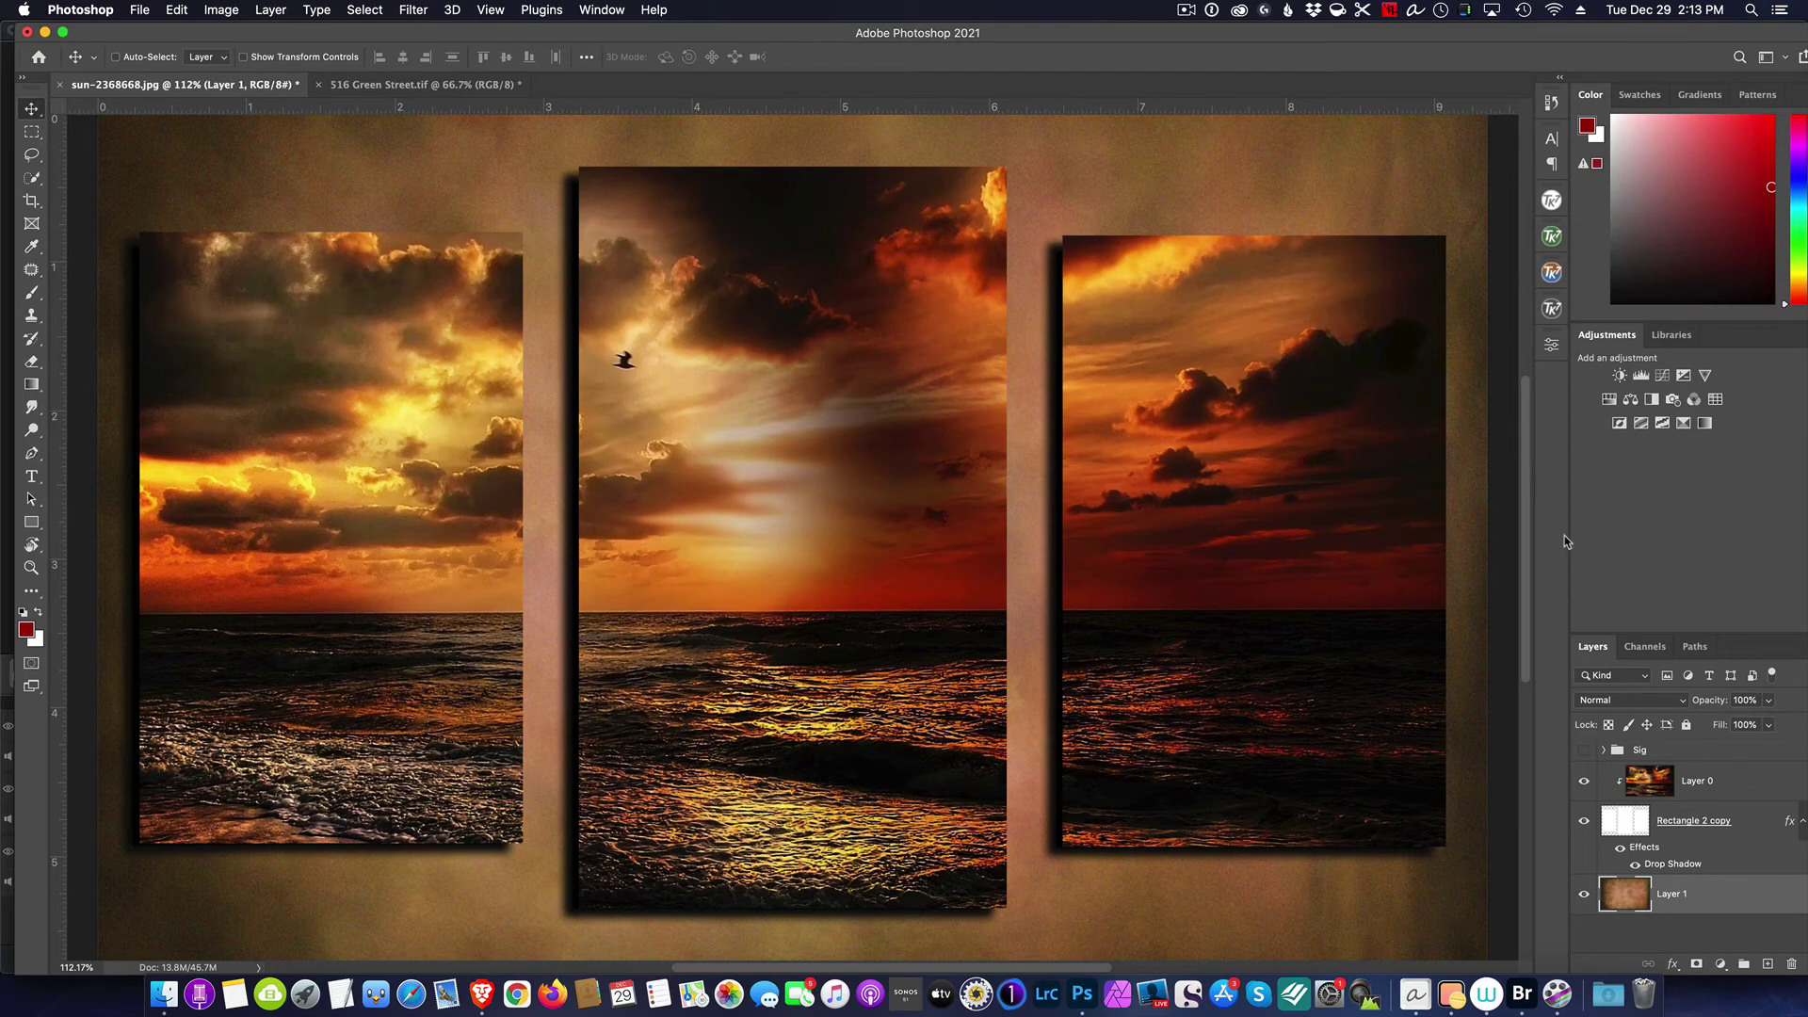
# Step: Turn on the Sig group to show the handwritten signature in the lower-right corner
pyautogui.click(1586, 751)
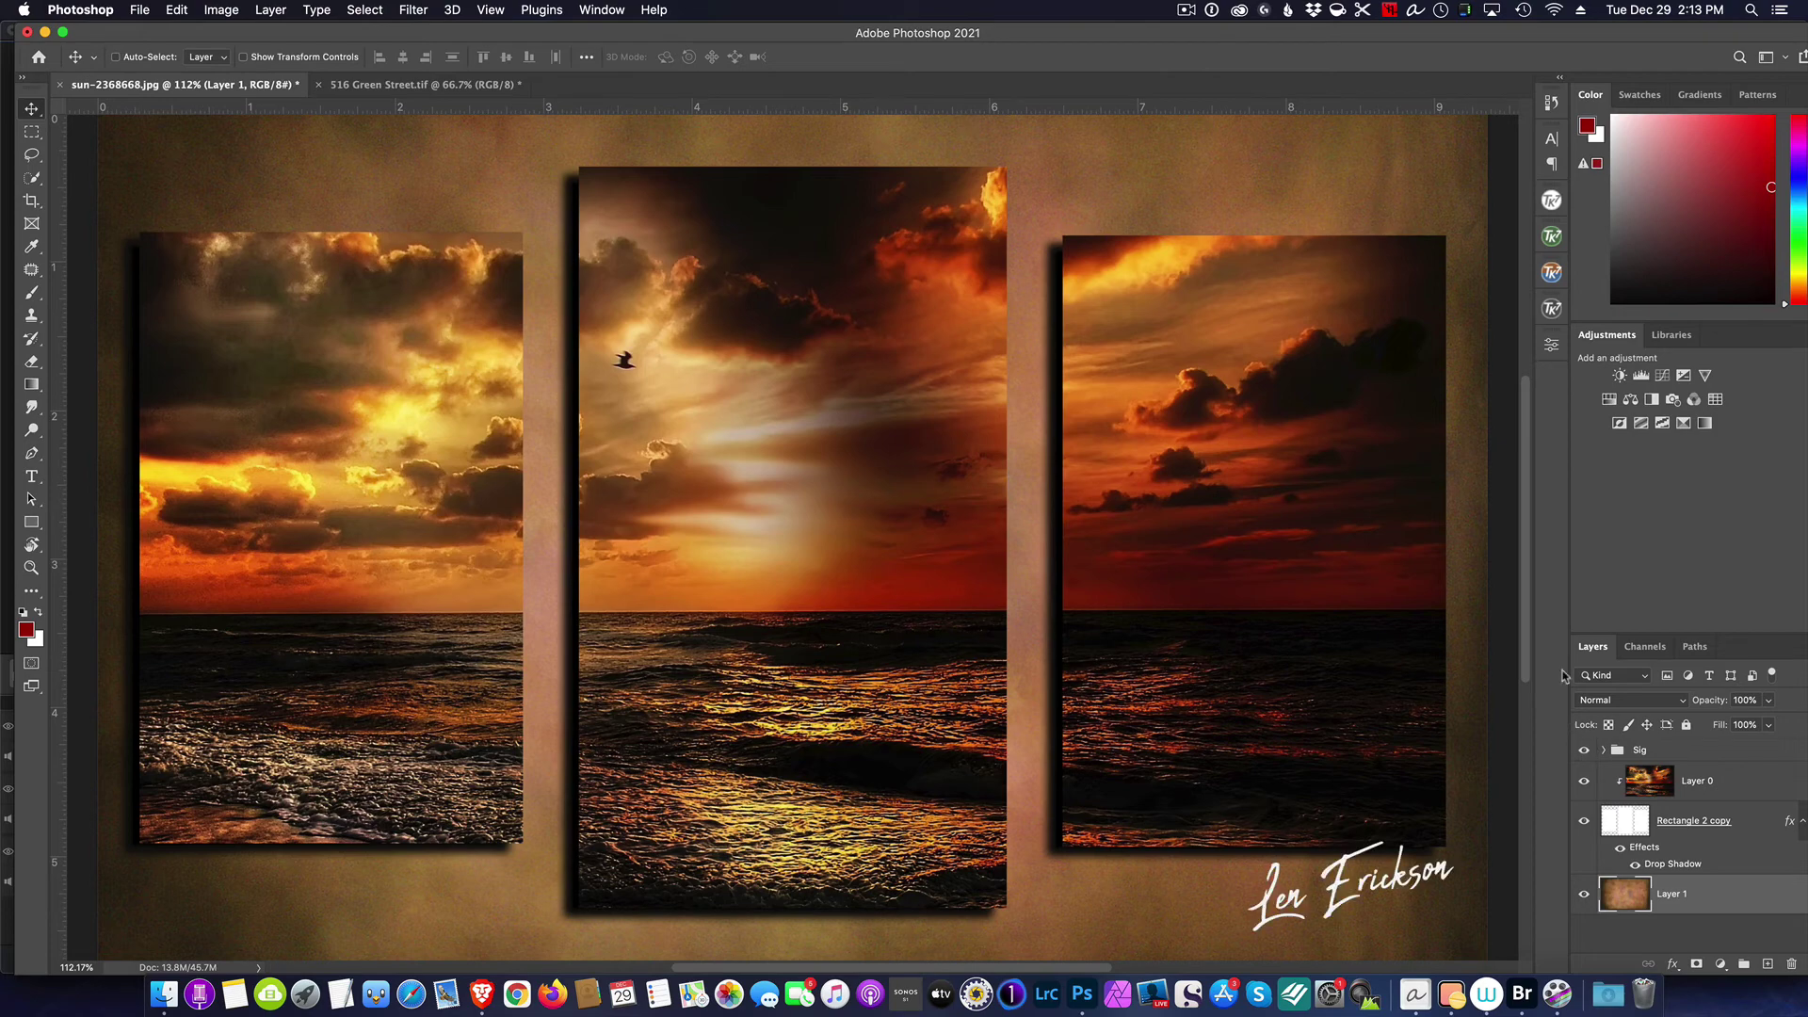